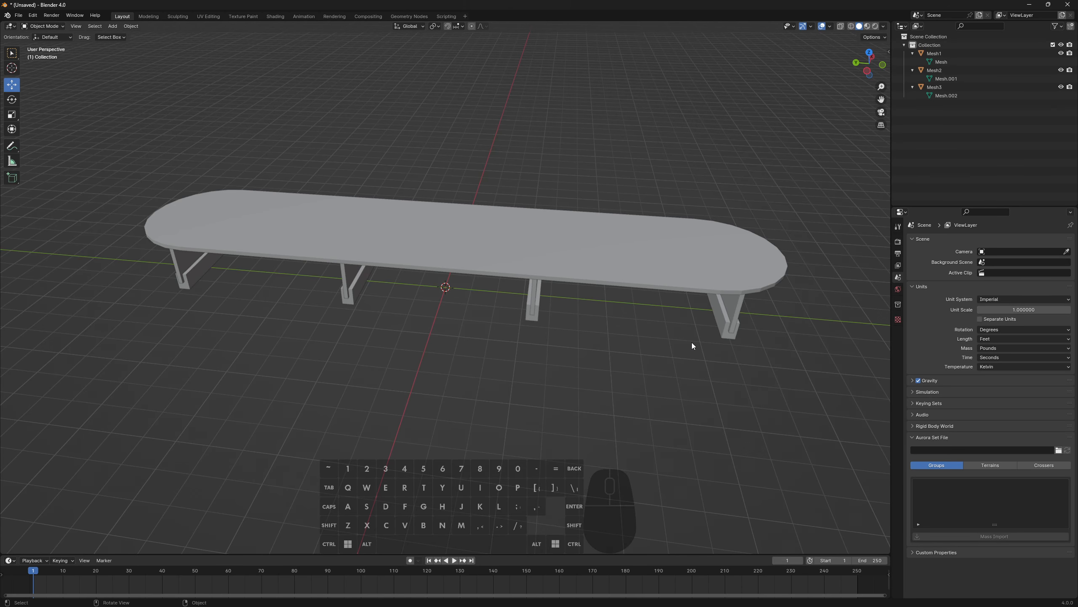
Examine the table's three separate meshes: the tabletop, the upright leg panels and the base feet
mouse_move(691, 344)
middle_down()
mouse_move(645, 354)
mouse_move(686, 341)
middle_up()
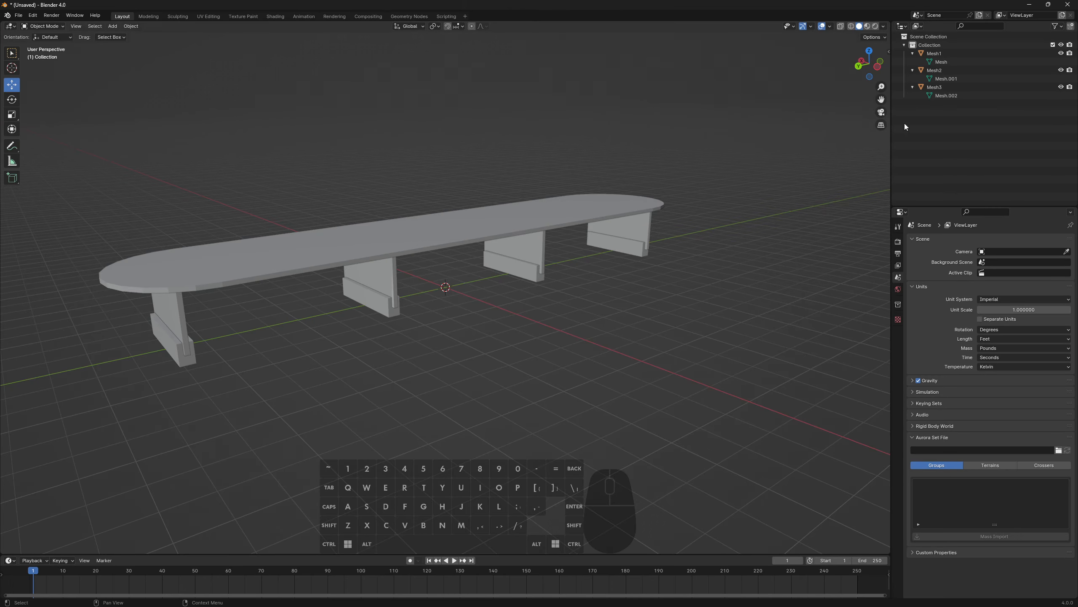
click(537, 229)
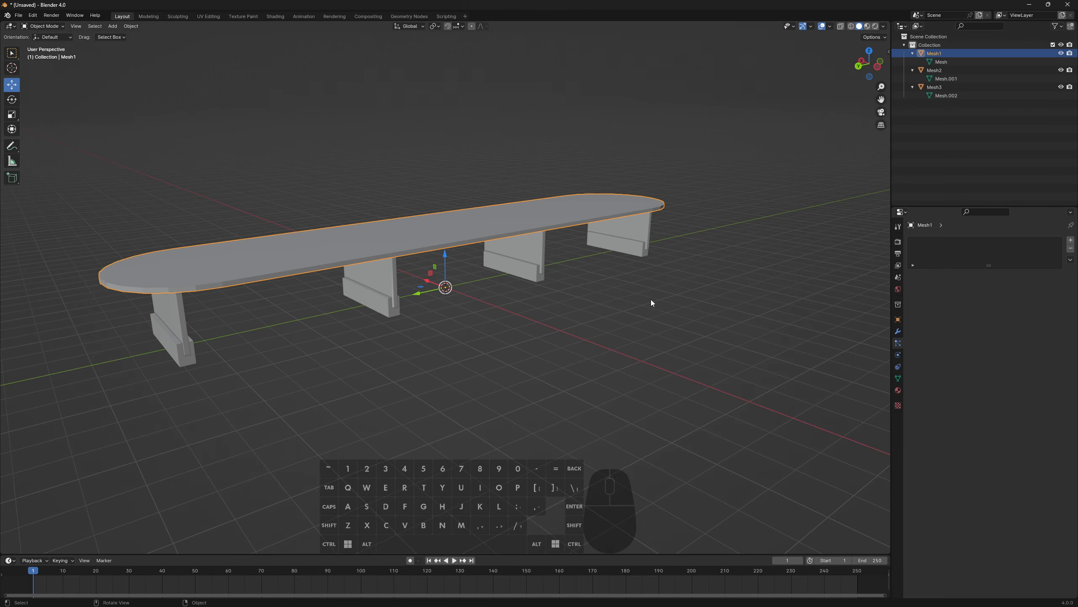
middle_drag(652, 303, 577, 293)
click(542, 246)
click(539, 276)
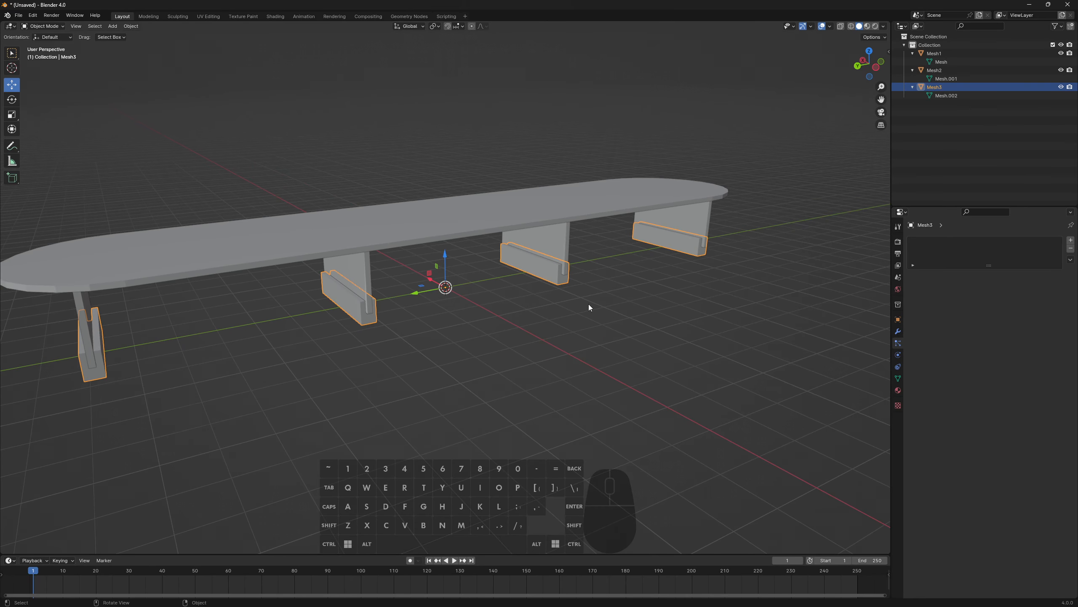
click(553, 245)
click(561, 218)
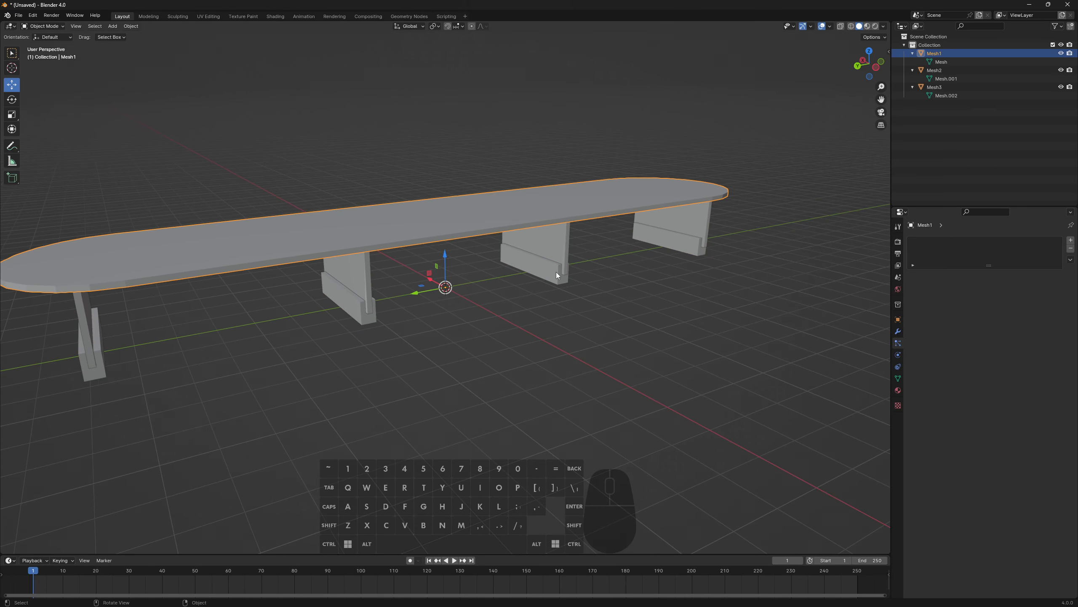
click(561, 246)
click(597, 212)
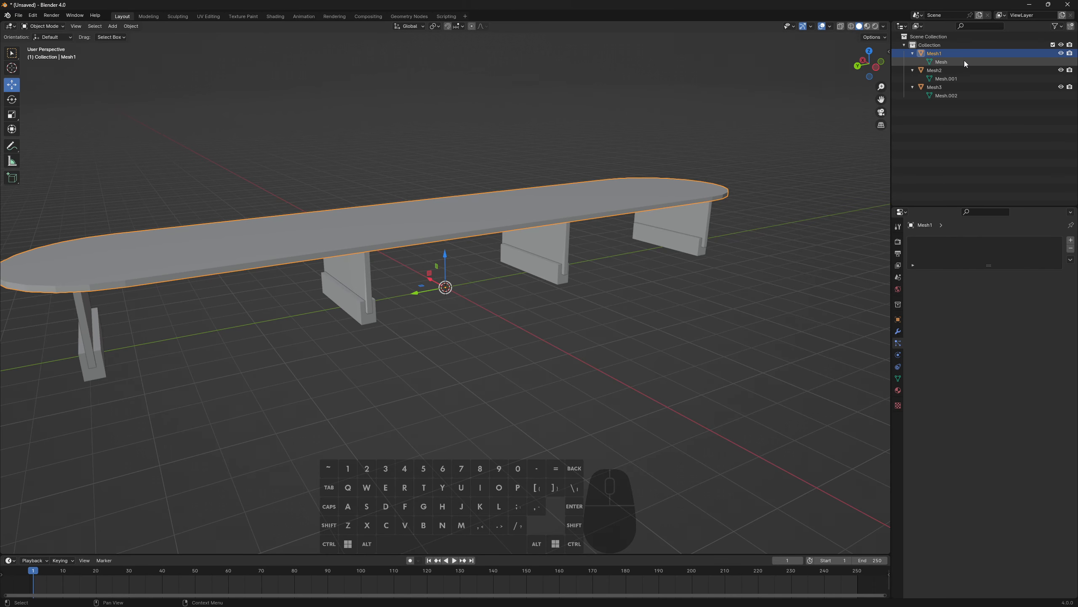
middle_drag(634, 209, 667, 249)
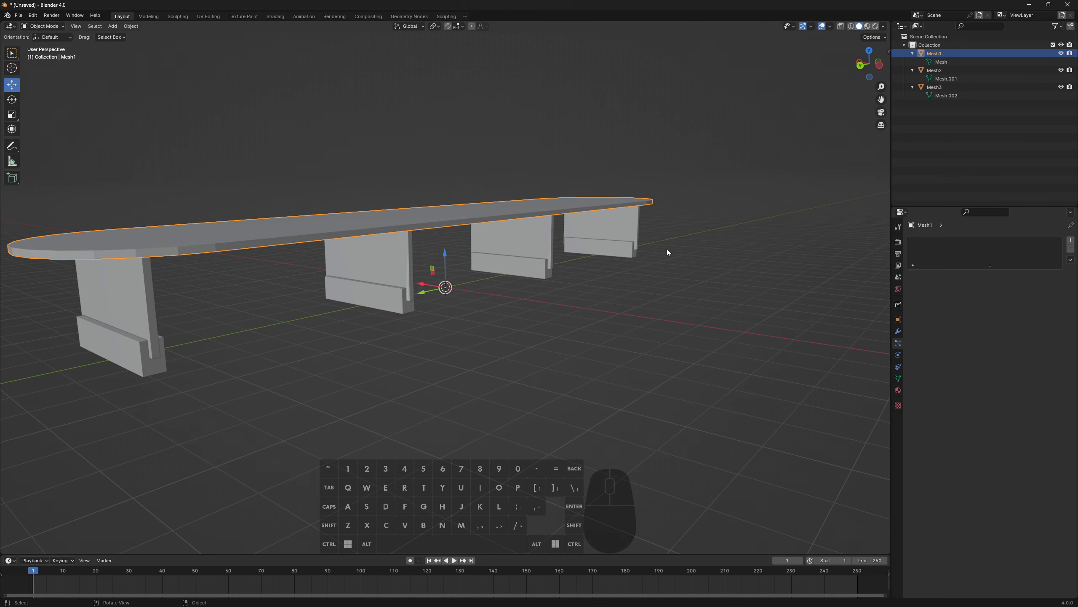
middle_drag(667, 249, 699, 263)
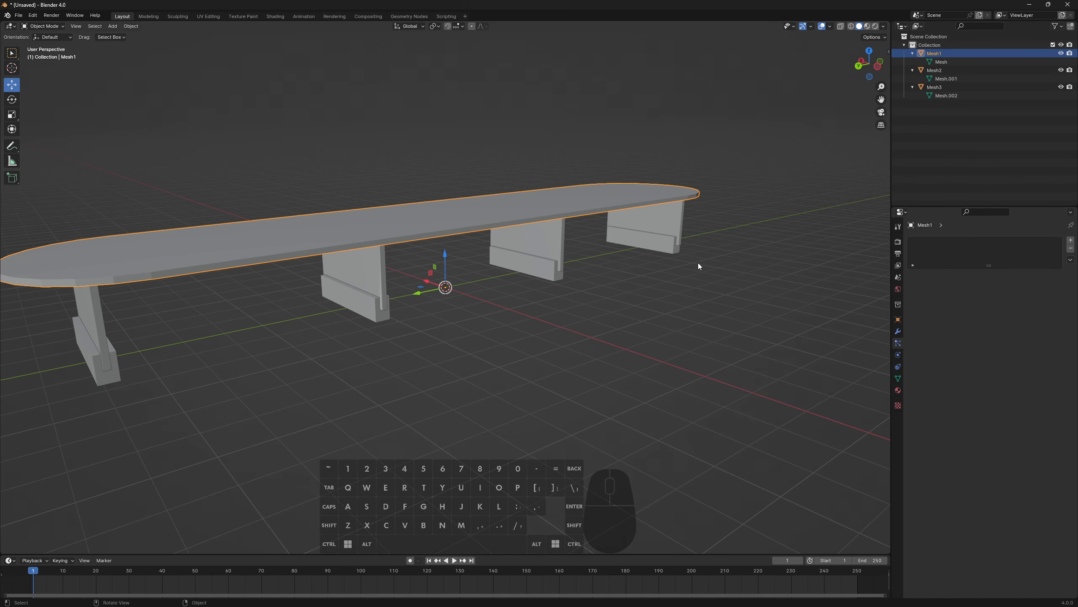
click(545, 246)
click(547, 267)
click(495, 217)
click(550, 244)
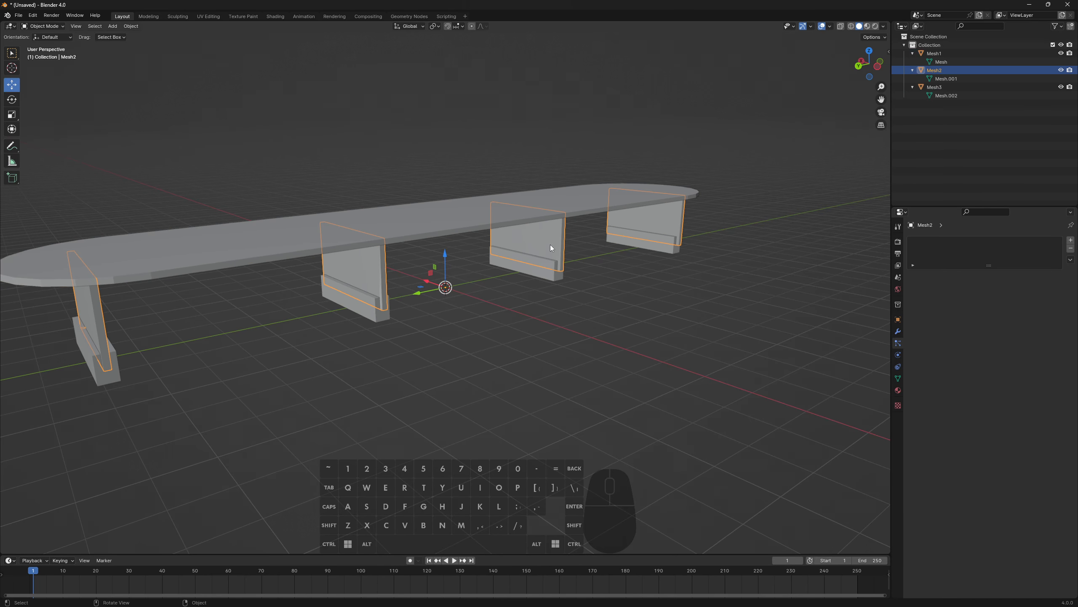
click(550, 269)
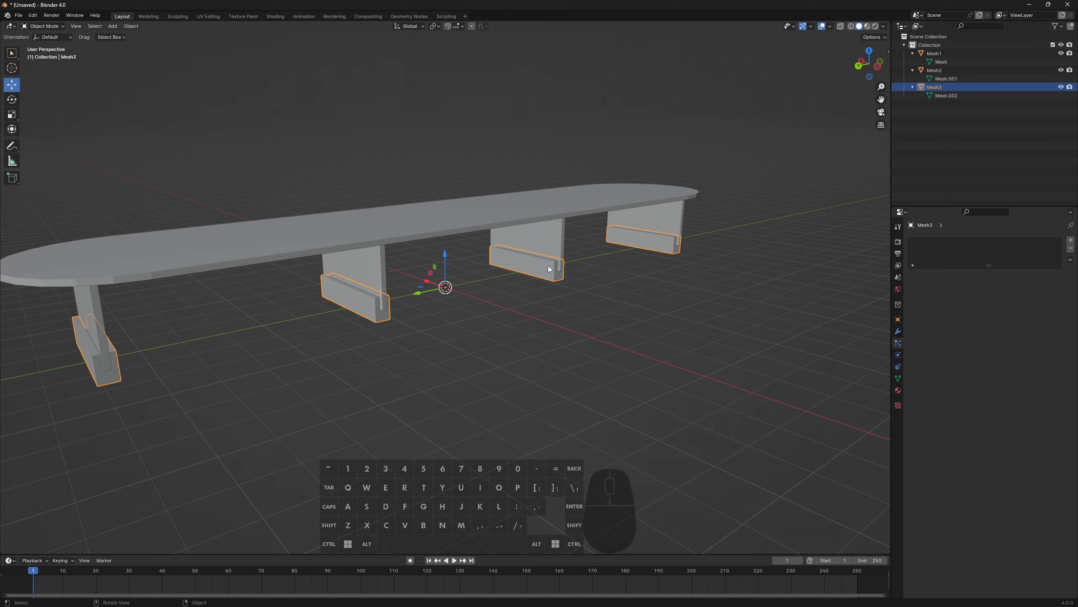
Add a material slot with a new material to the tabletop and set its base color to red
click(581, 214)
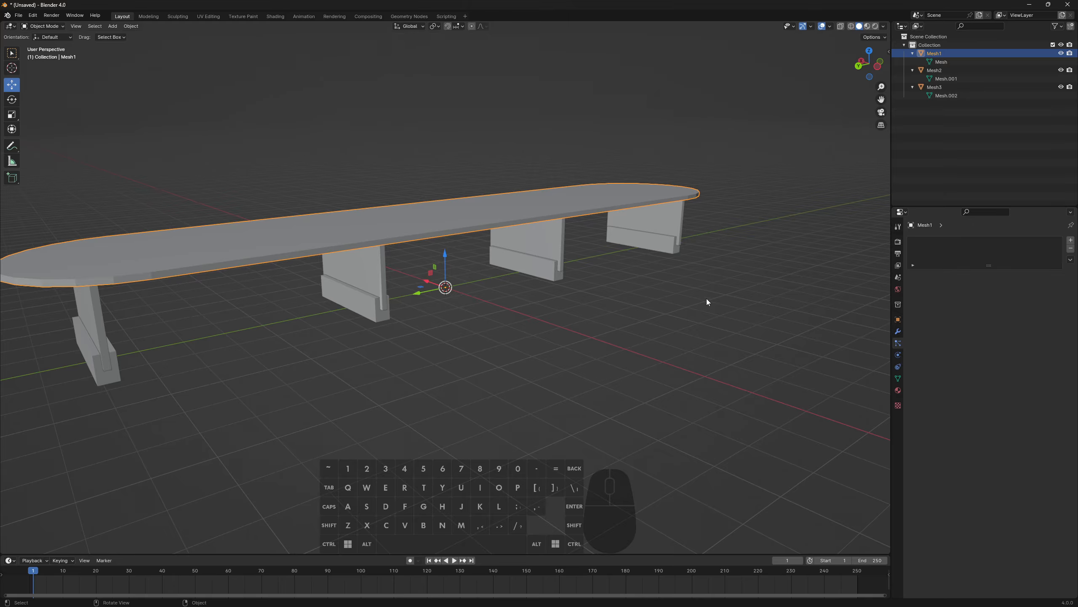
middle_drag(732, 293, 698, 302)
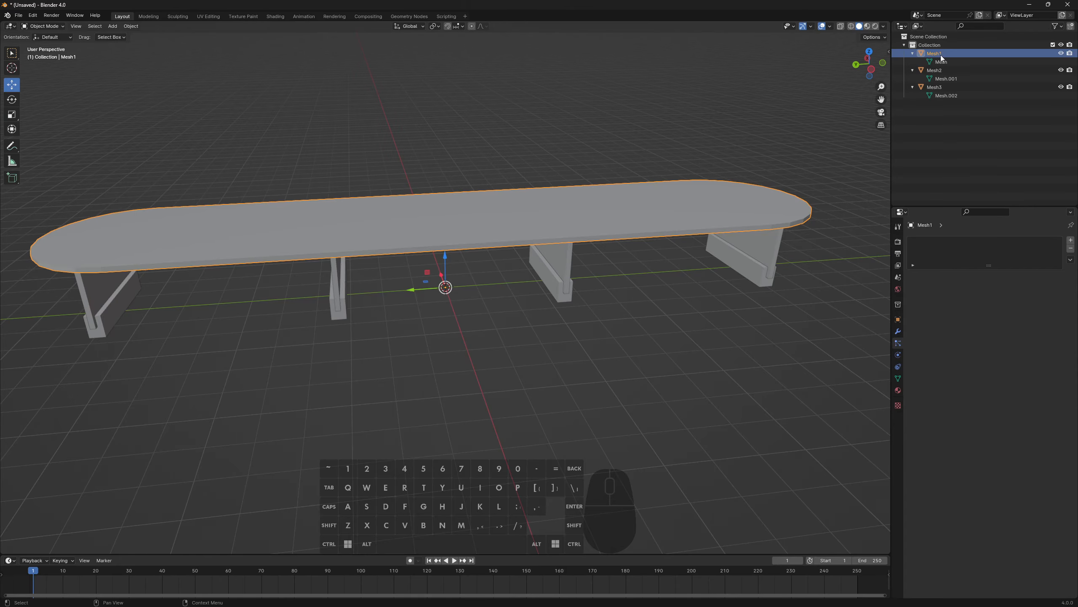
middle_drag(637, 199, 691, 194)
middle_drag(521, 206, 590, 237)
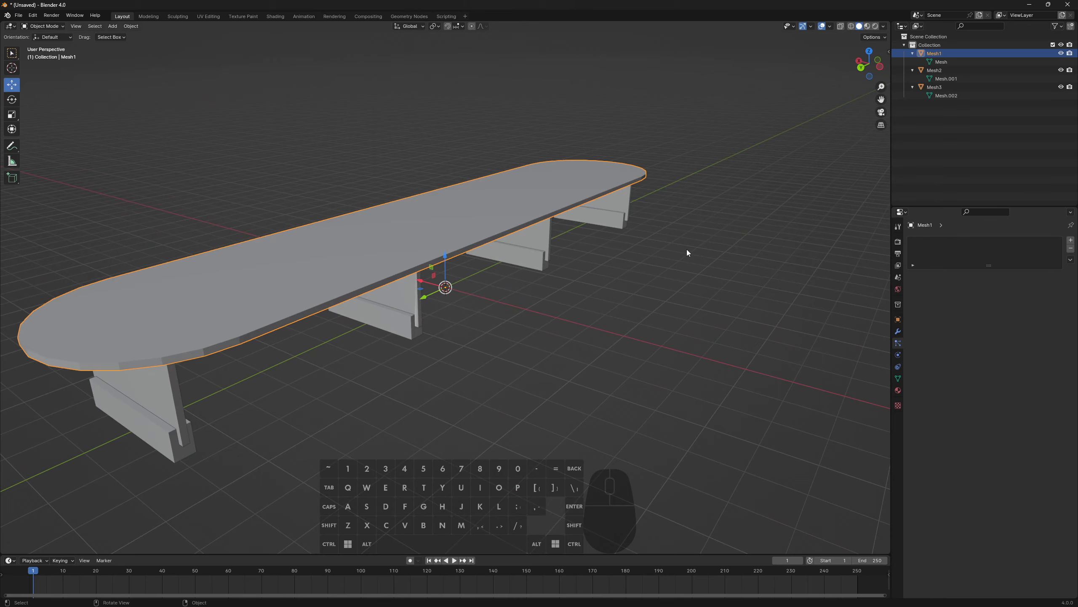
click(898, 389)
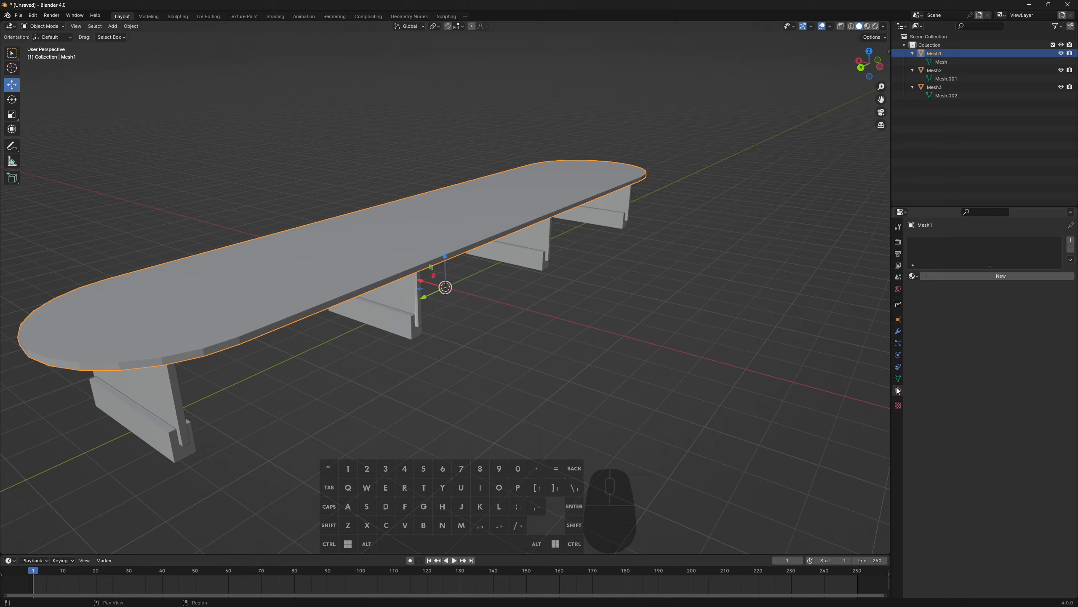
click(1071, 242)
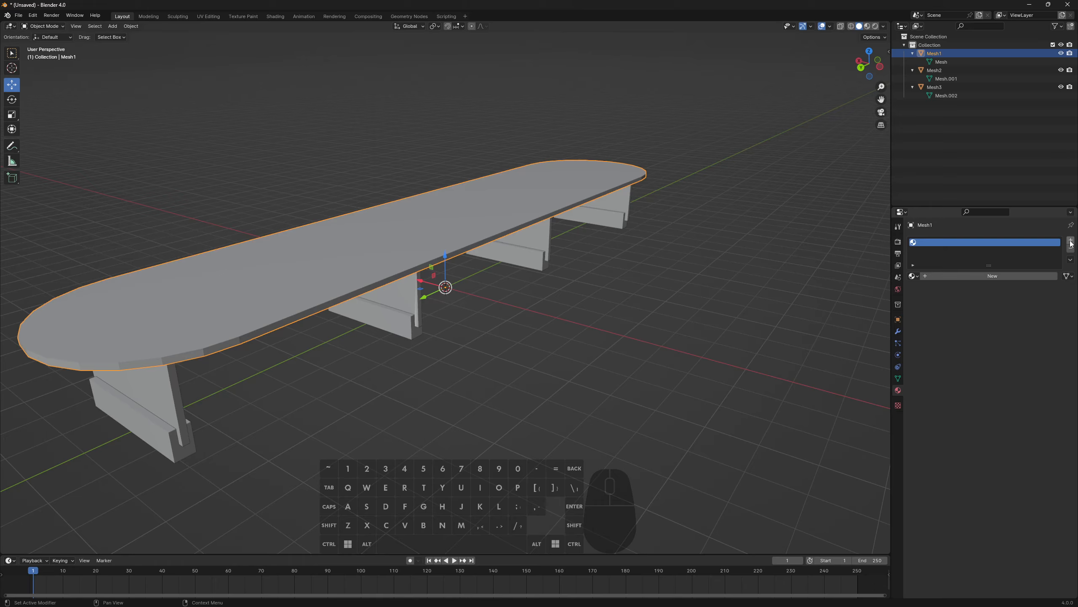
click(957, 274)
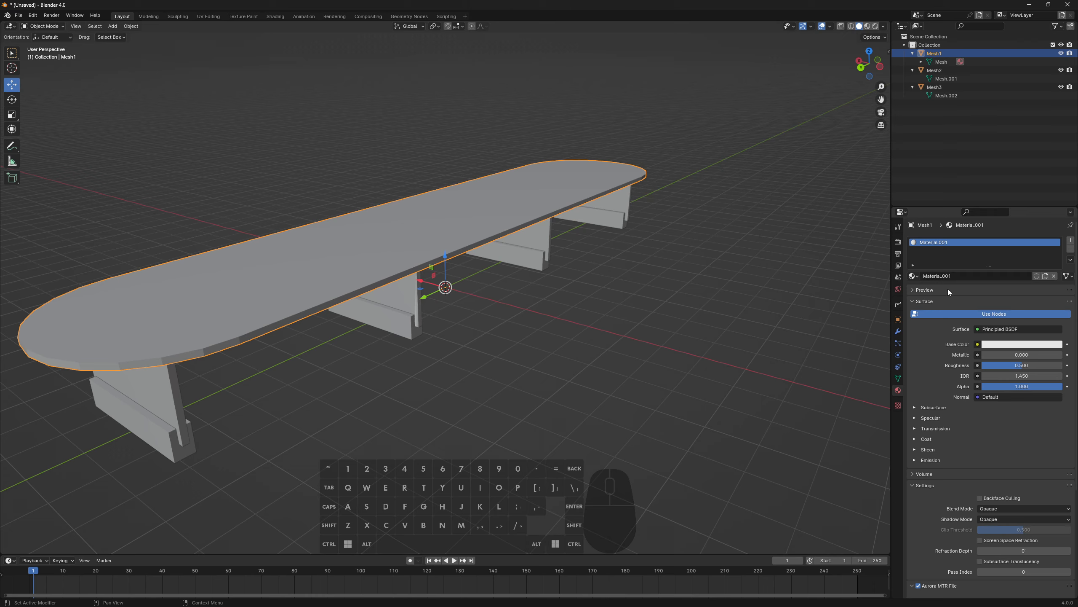
click(1006, 345)
click(1014, 264)
drag(1014, 264, 1014, 283)
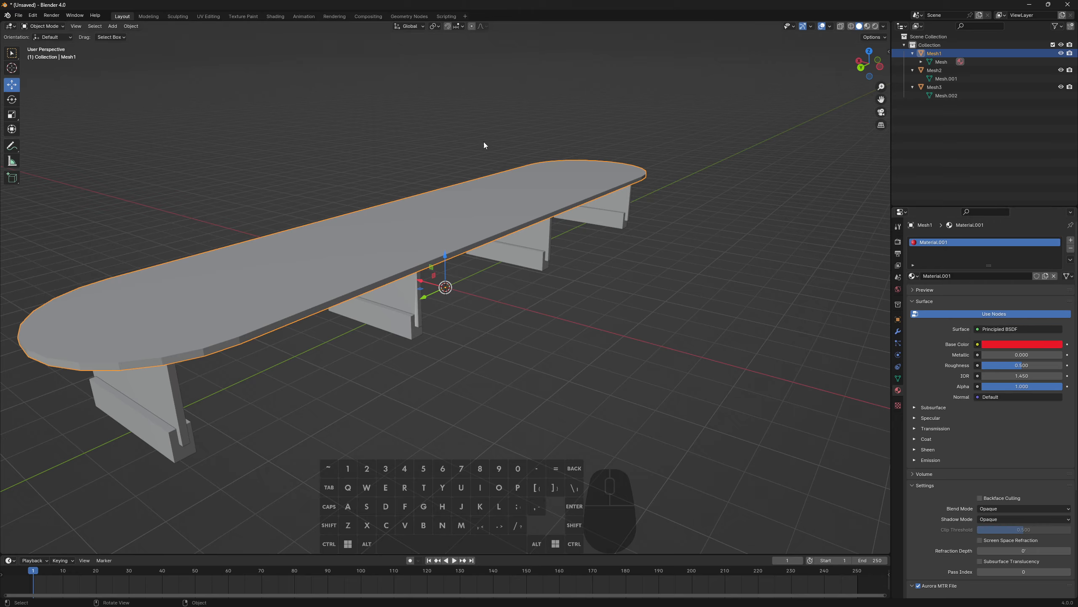
Enter Edit Mode on the tabletop and select its entire mesh
click(55, 27)
click(44, 45)
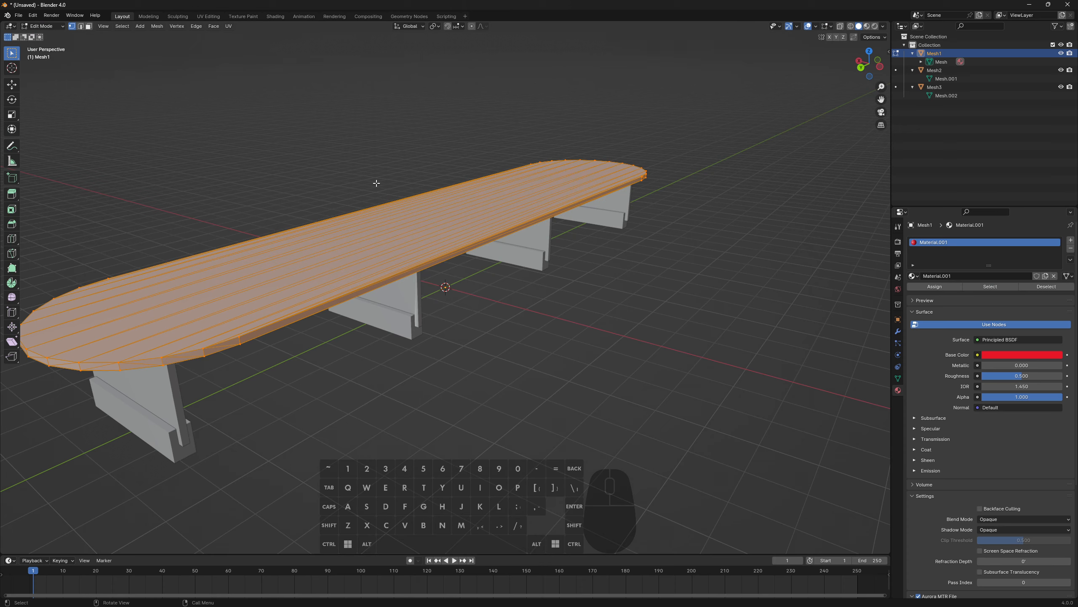
click(532, 314)
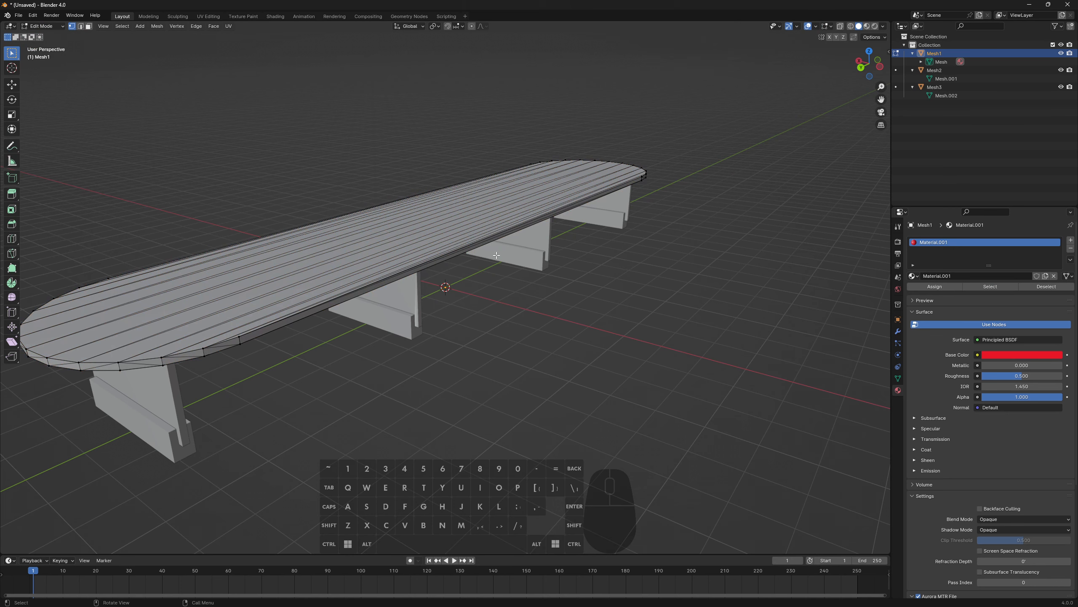
key(a)
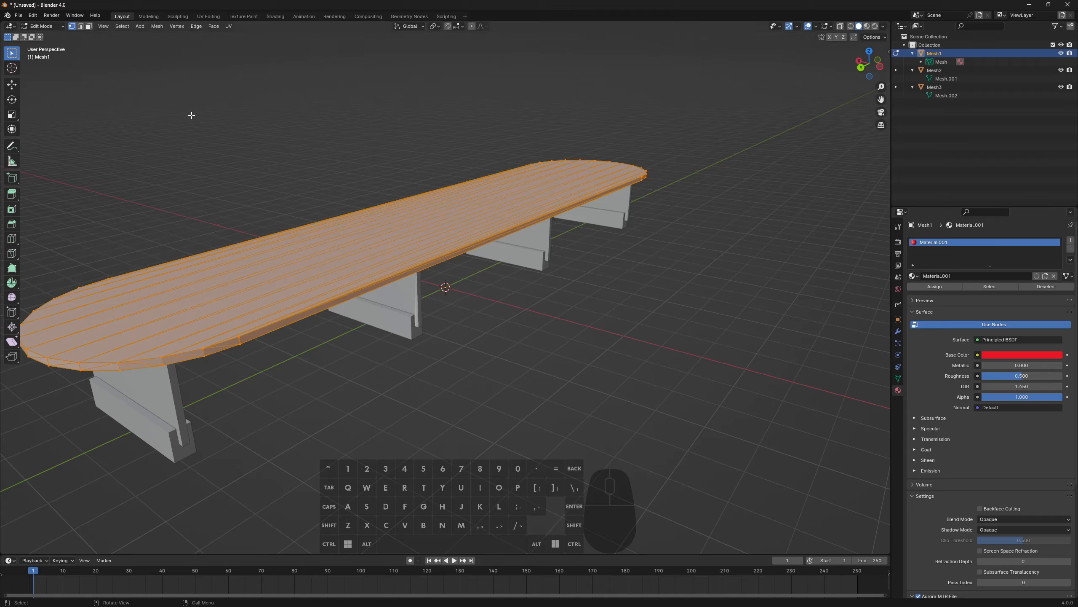
Switch the viewport to Material Preview shading and return to Object Mode
click(867, 27)
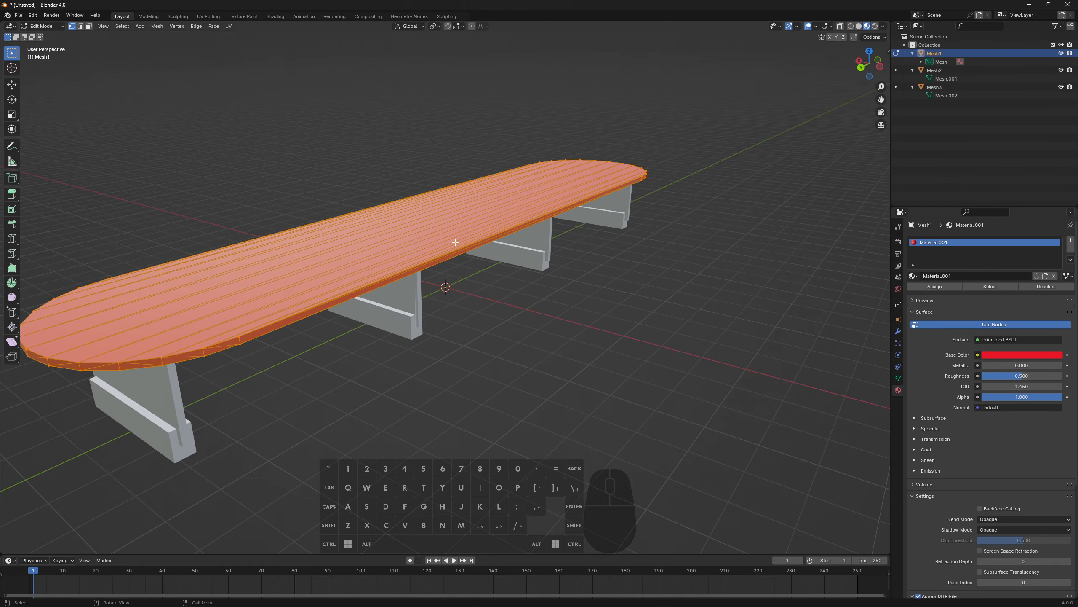
click(47, 26)
click(48, 36)
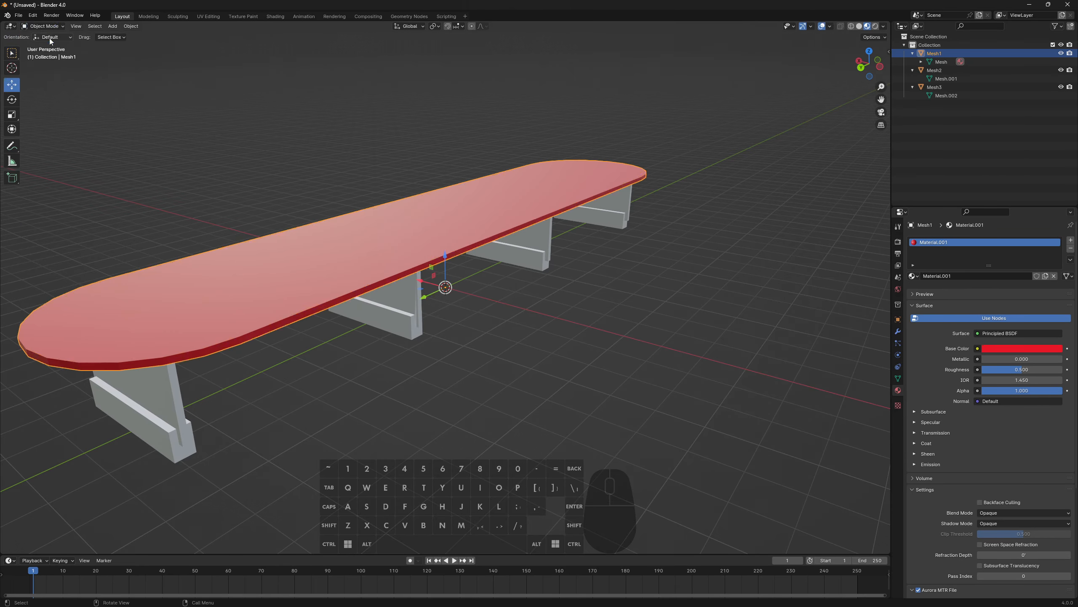
Add a material slot with a new material to the upright leg panels and set its base color to purple
middle_drag(493, 268, 536, 266)
click(406, 269)
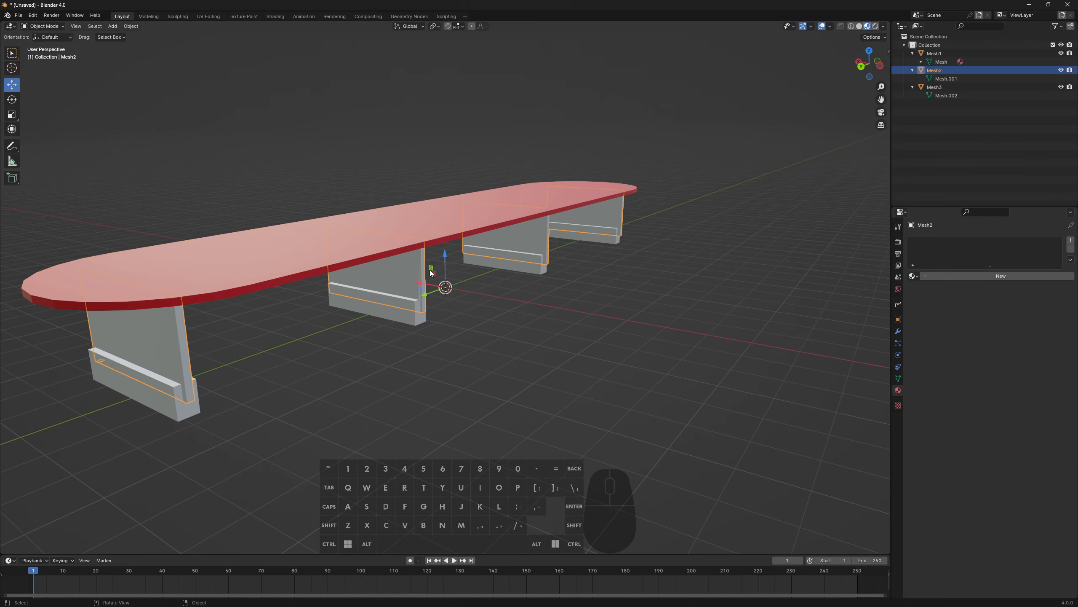
middle_drag(429, 270, 743, 265)
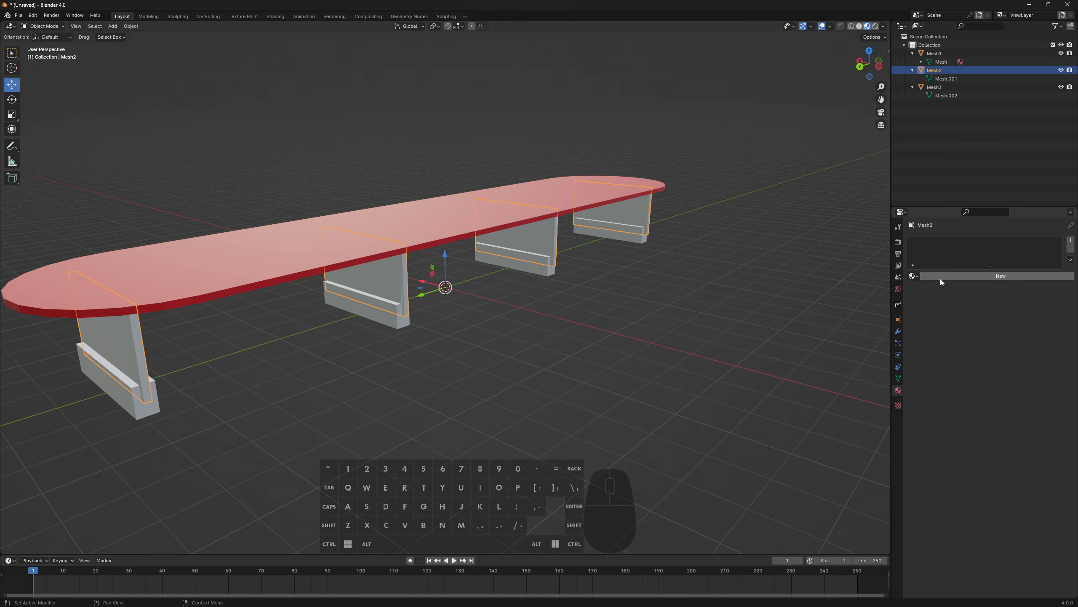
click(1071, 240)
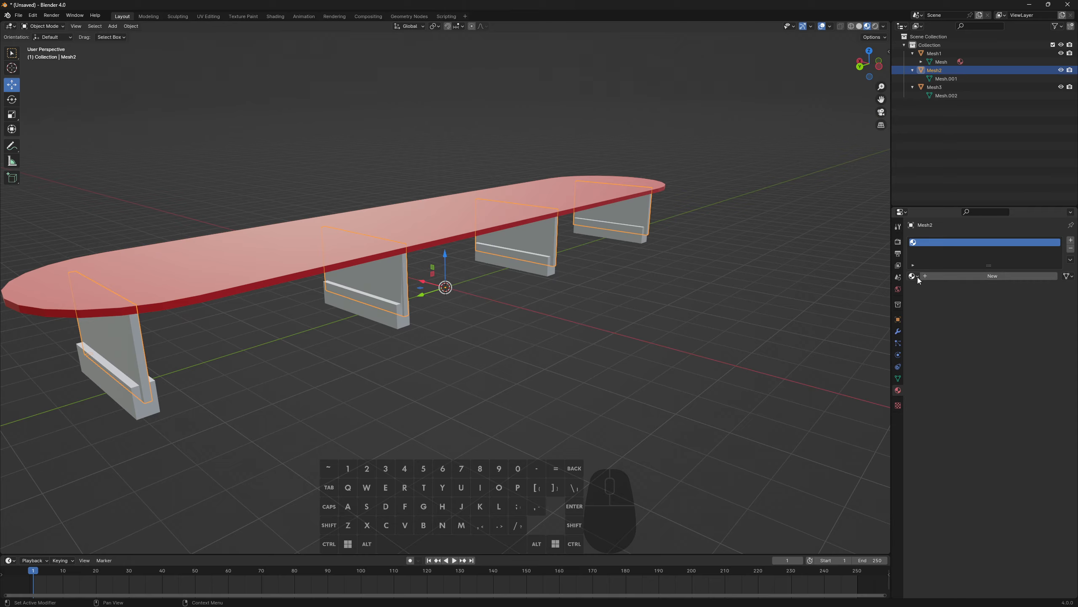
click(953, 276)
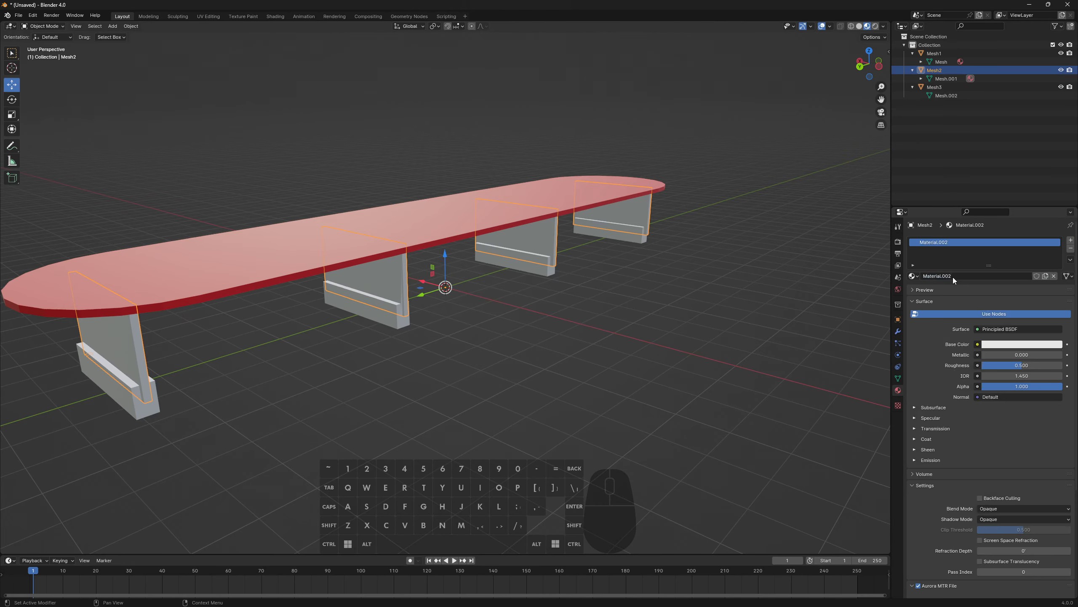
click(989, 345)
click(1044, 256)
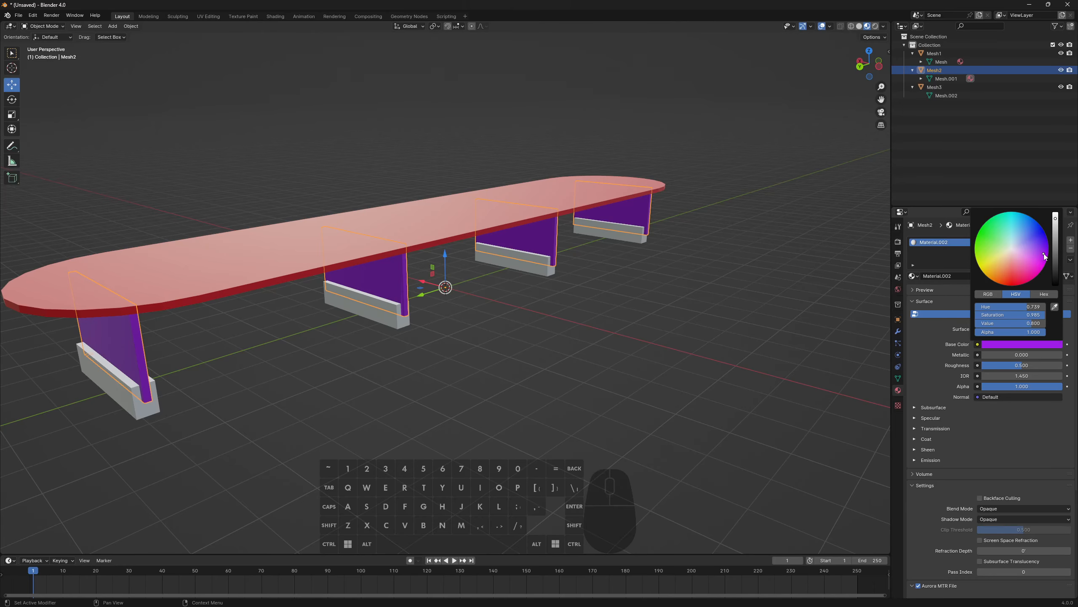
Add a material slot with a new material to the base feet, set its base color to green, and deselect them
click(544, 268)
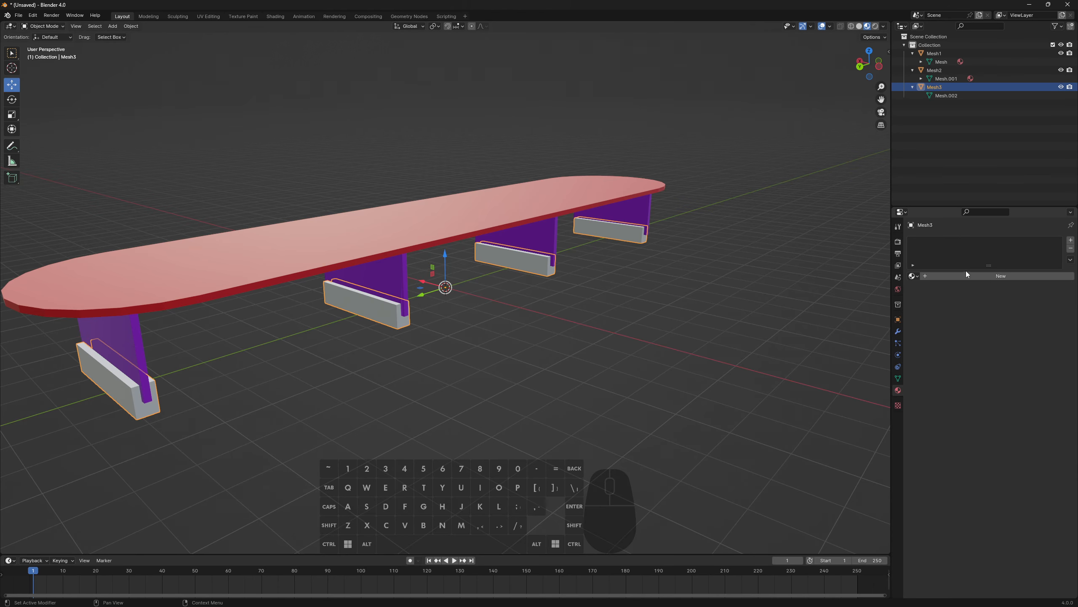
click(1070, 240)
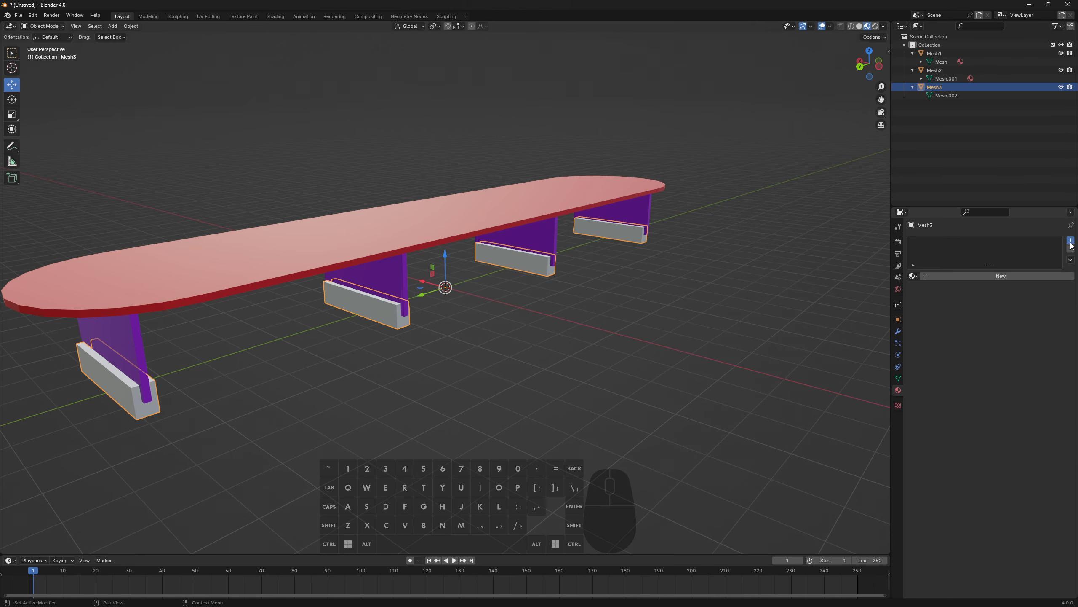
click(939, 275)
click(1013, 344)
drag(1002, 244, 982, 236)
click(635, 312)
Join the tabletop, leg panels and feet into one object and expand its mesh data in the outliner to list the materials
middle_drag(635, 311, 599, 321)
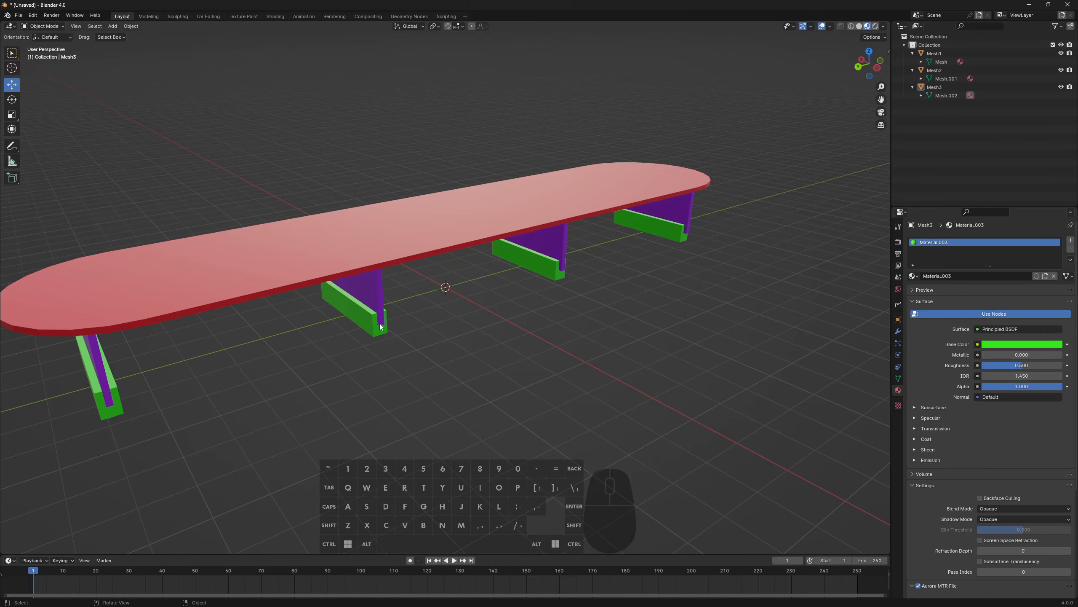
middle_drag(360, 256, 379, 293)
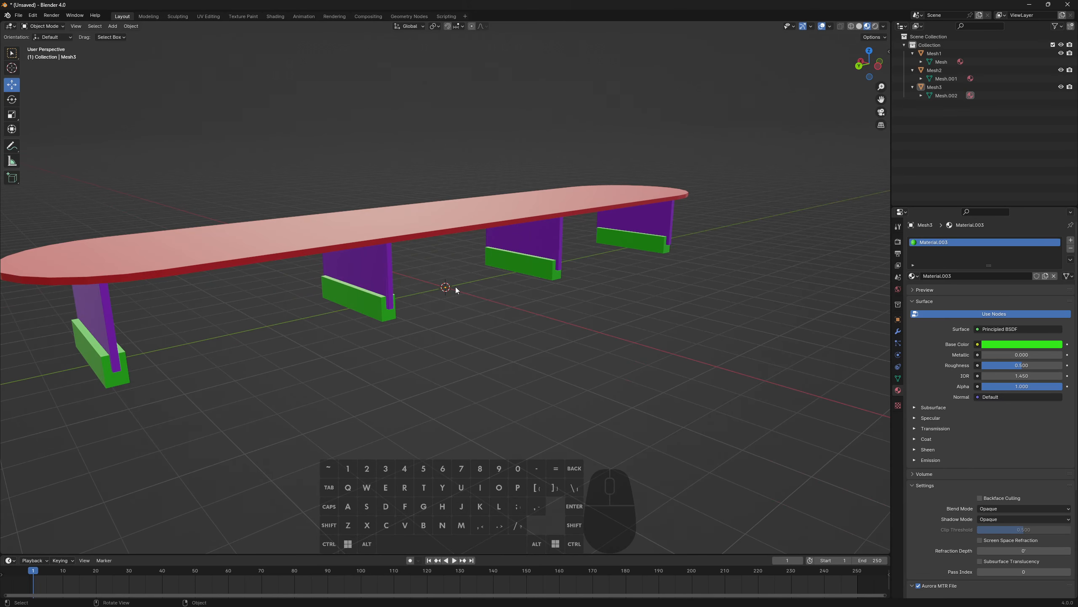
scroll(636, 285, down, 1)
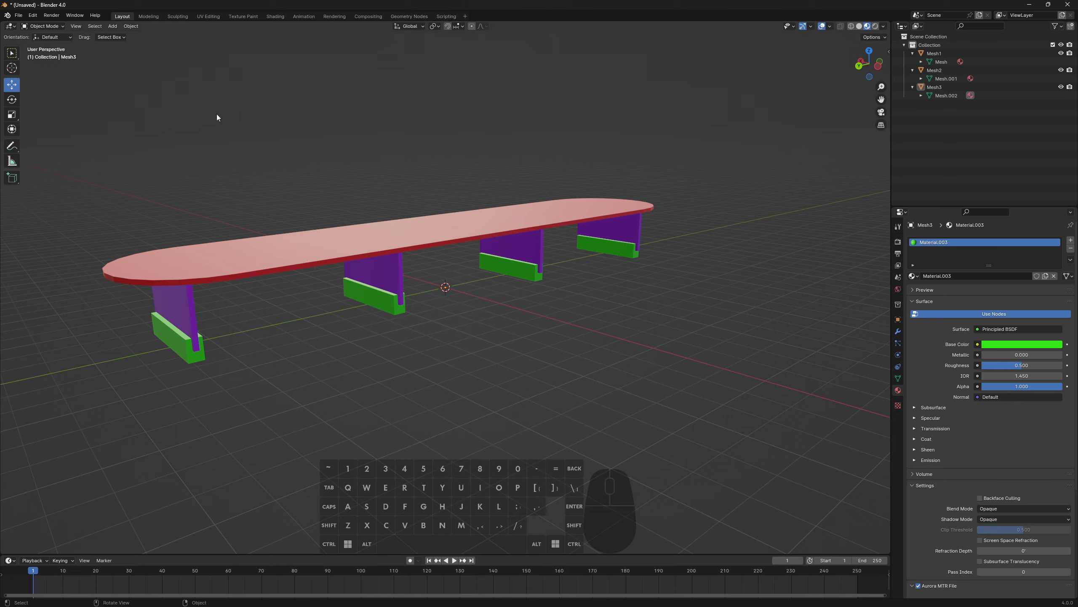
key(a)
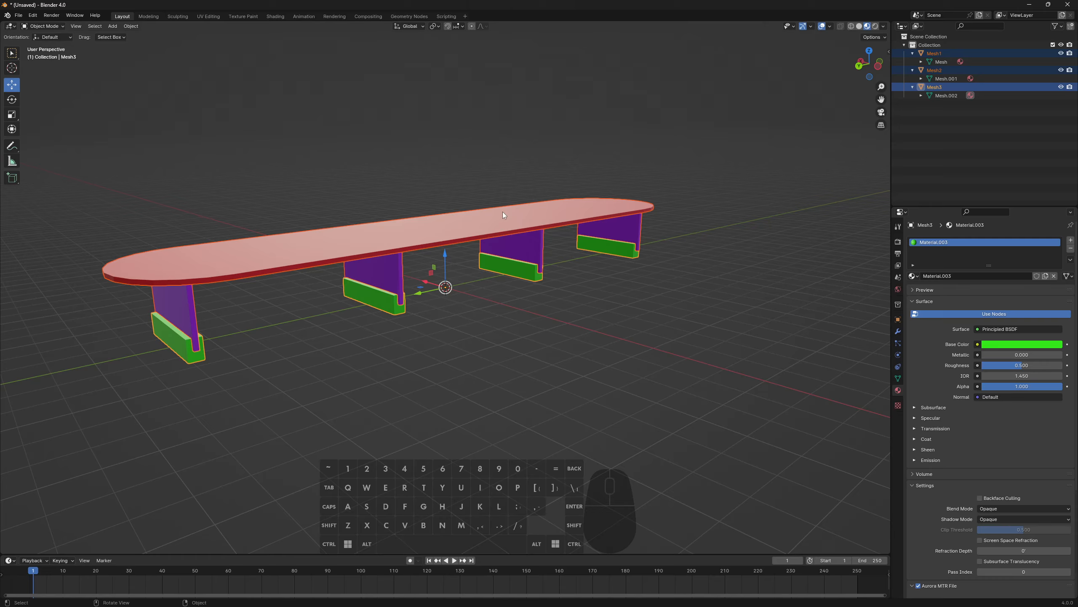
right_click(508, 230)
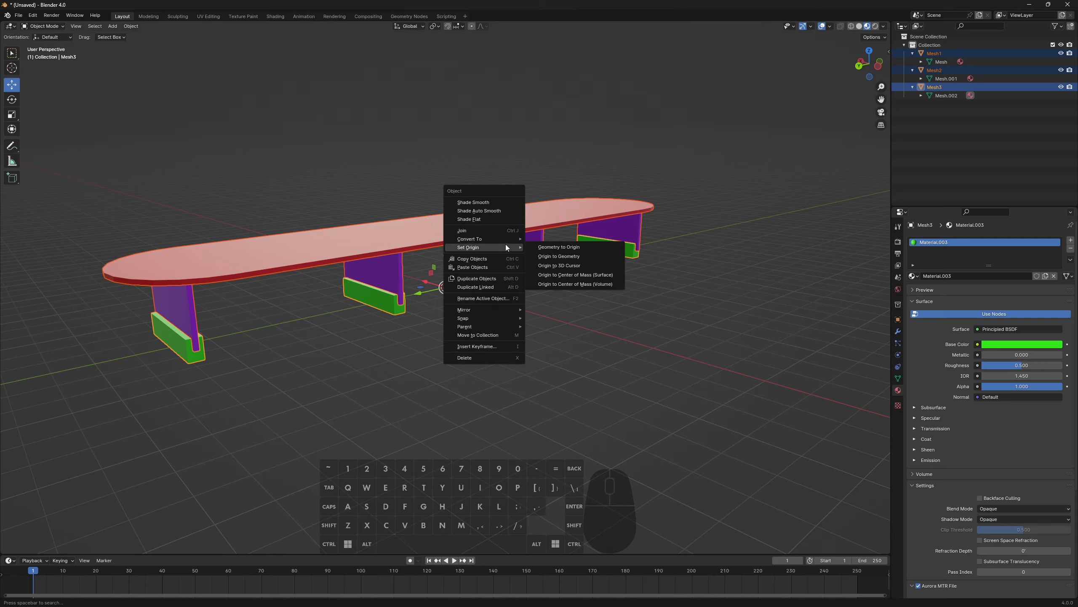
click(487, 231)
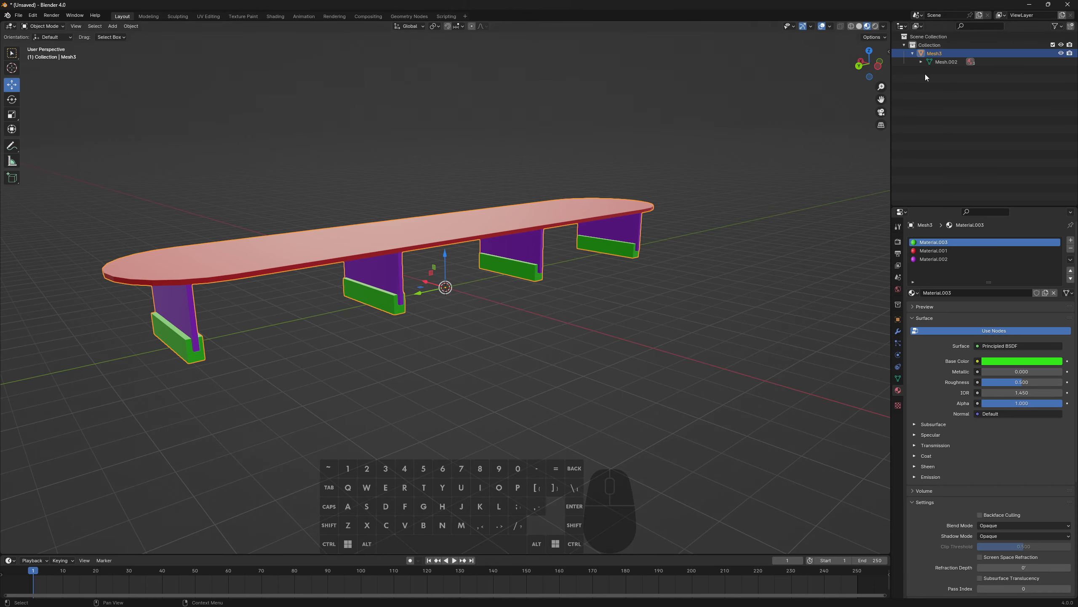
click(921, 62)
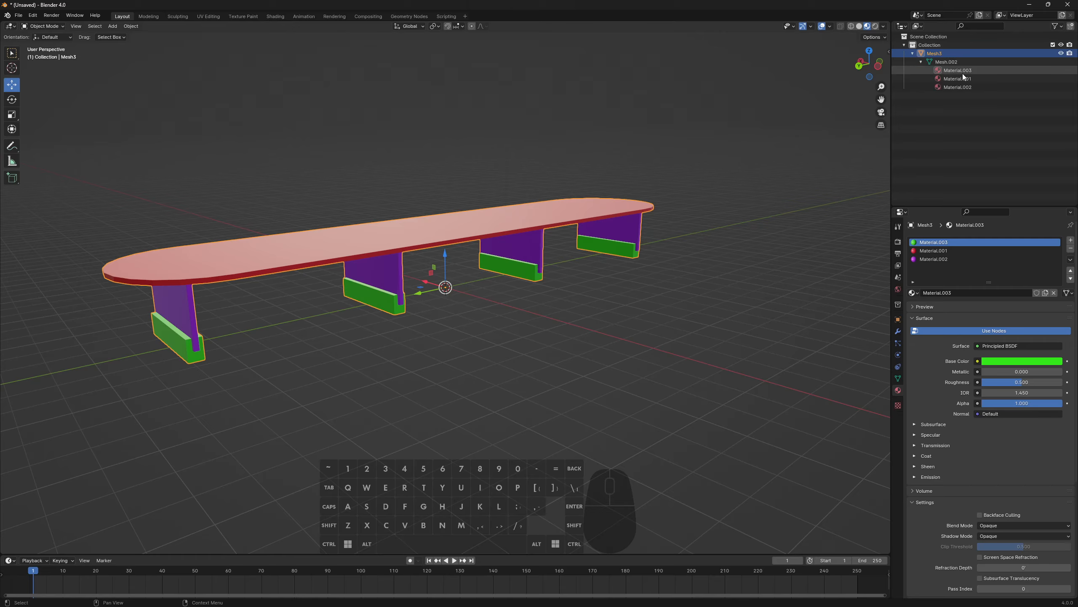
Examine the three materials listed under the joined table's mesh data, checking the settings of each one
click(947, 62)
click(971, 78)
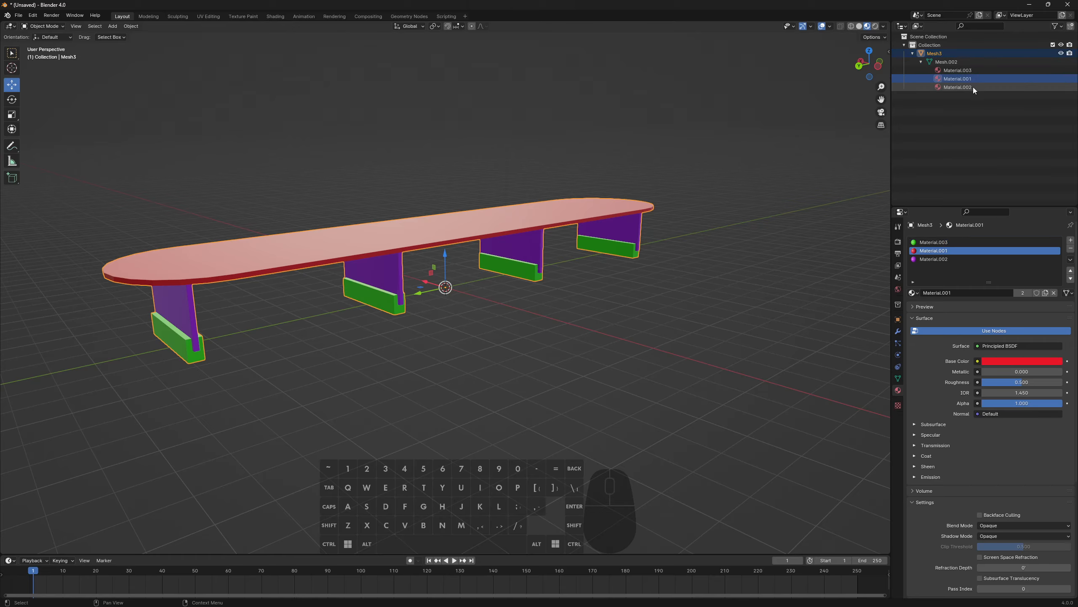
click(973, 86)
click(972, 70)
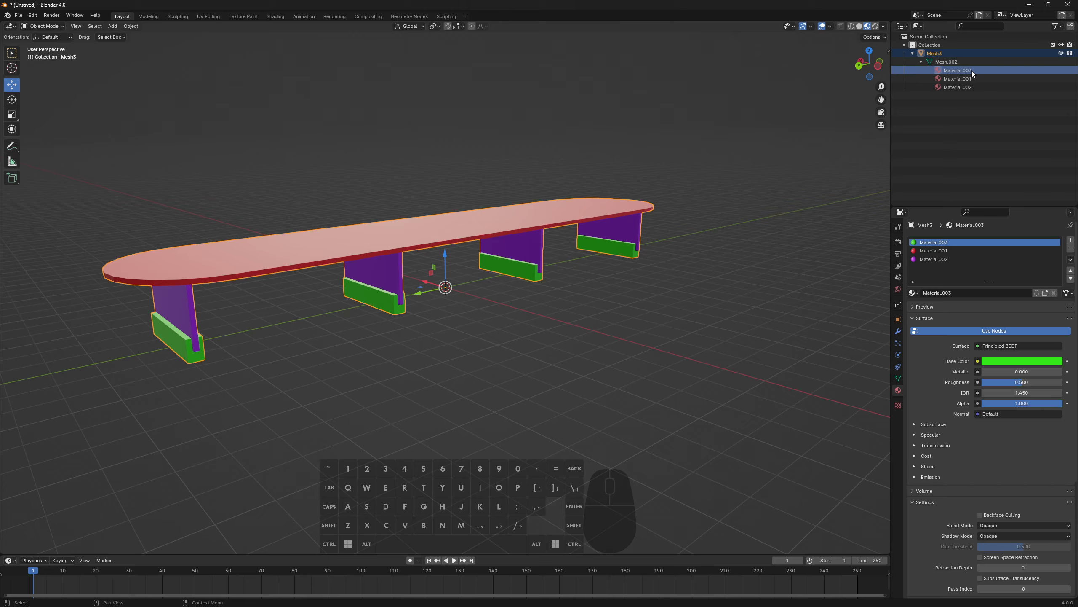
click(970, 78)
click(974, 87)
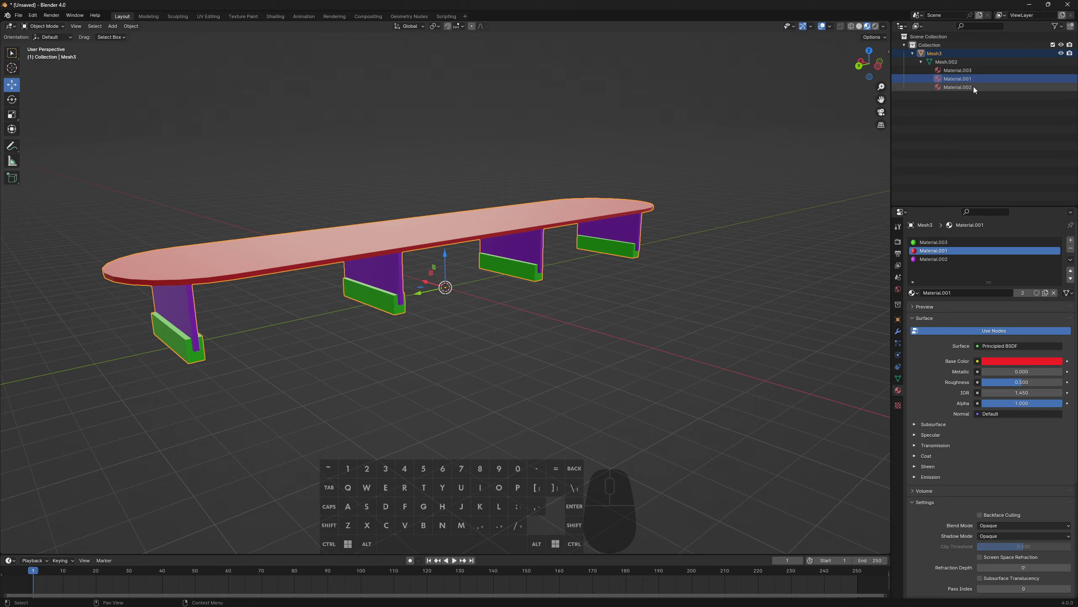
click(972, 71)
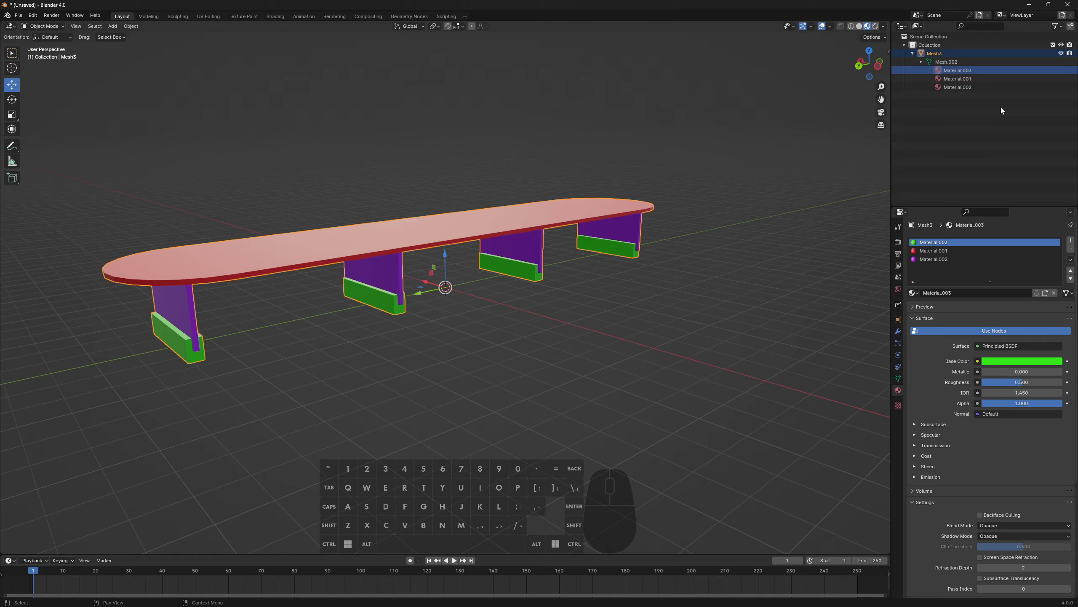
Start an FBX export of the table and choose the CustomModels folder as the destination
click(18, 15)
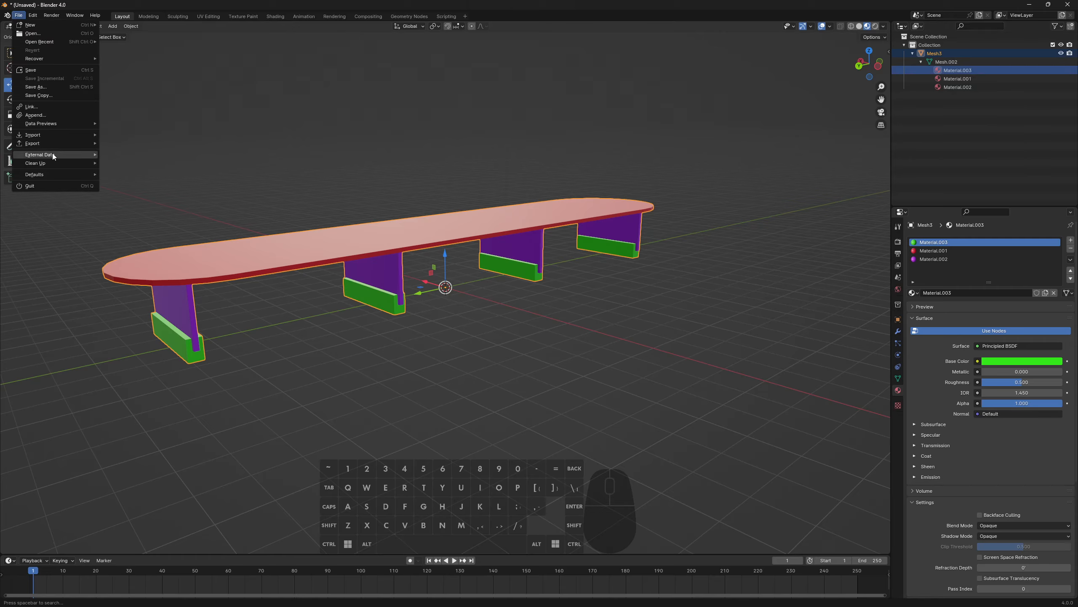
mouse_move(50, 141)
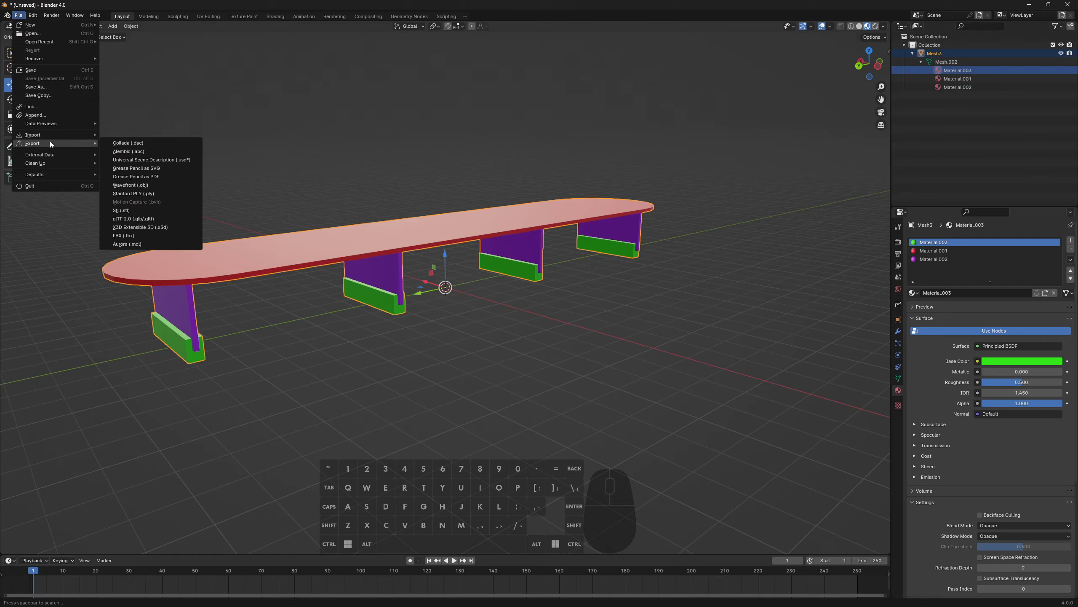
click(147, 237)
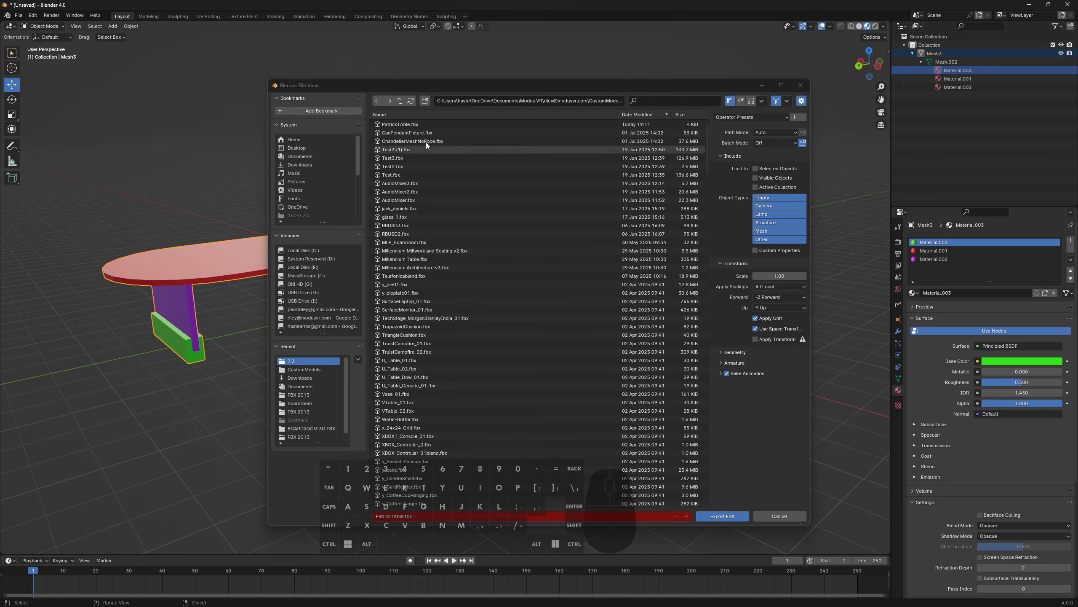
click(310, 369)
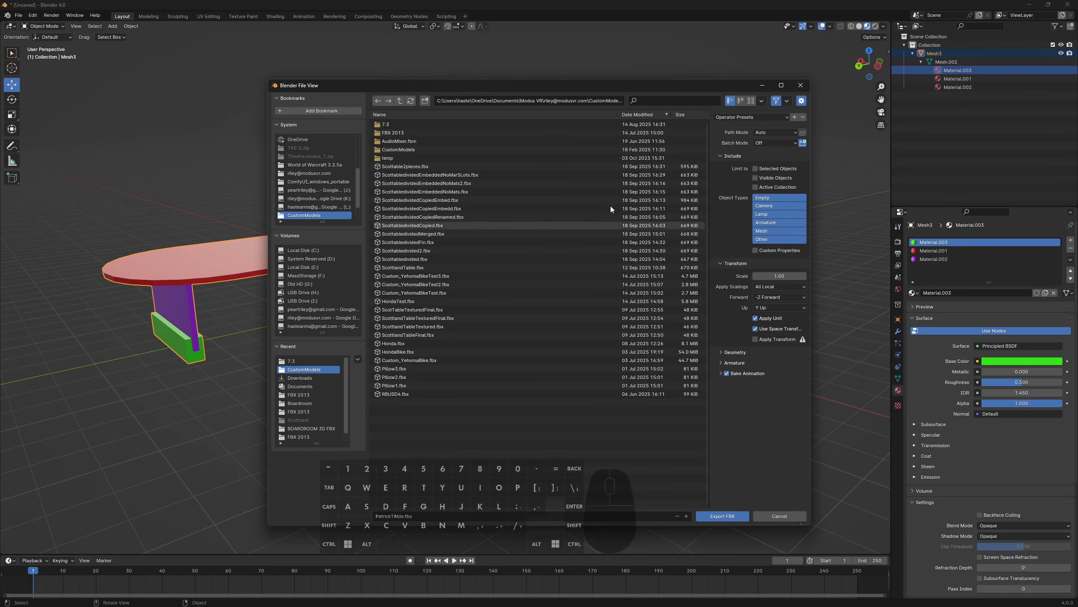
Try the Modus operator preset for the FBX export and restore the operator defaults
click(769, 116)
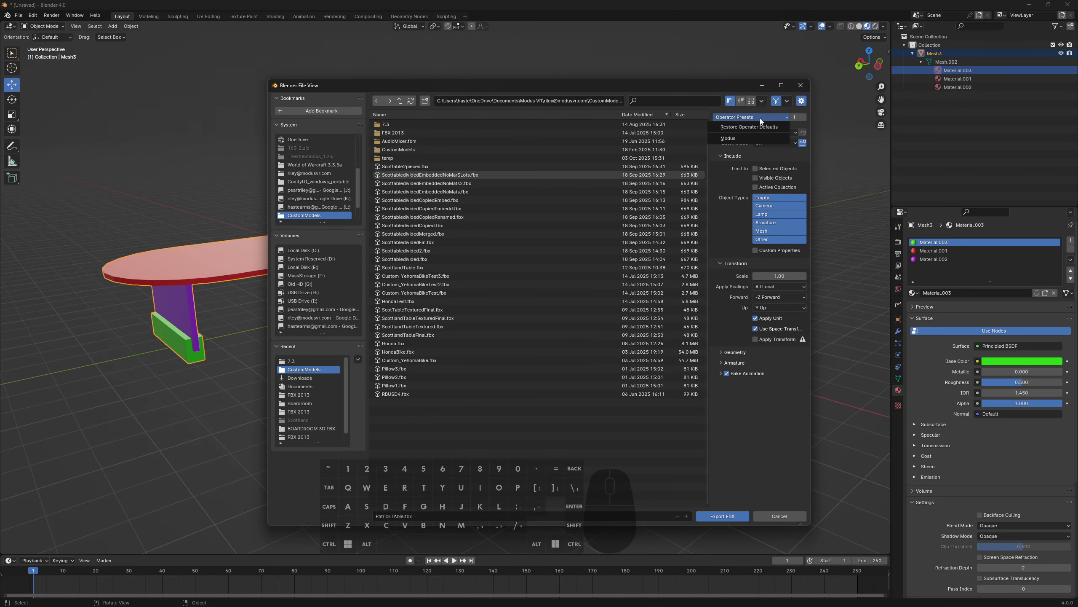
click(749, 135)
click(737, 117)
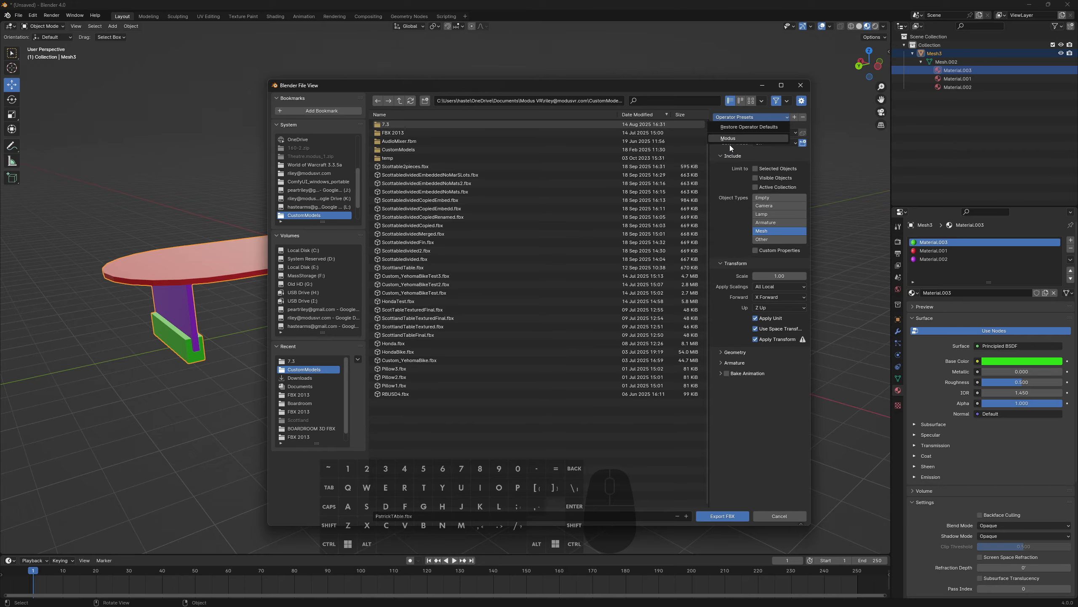
click(730, 139)
click(740, 117)
click(738, 124)
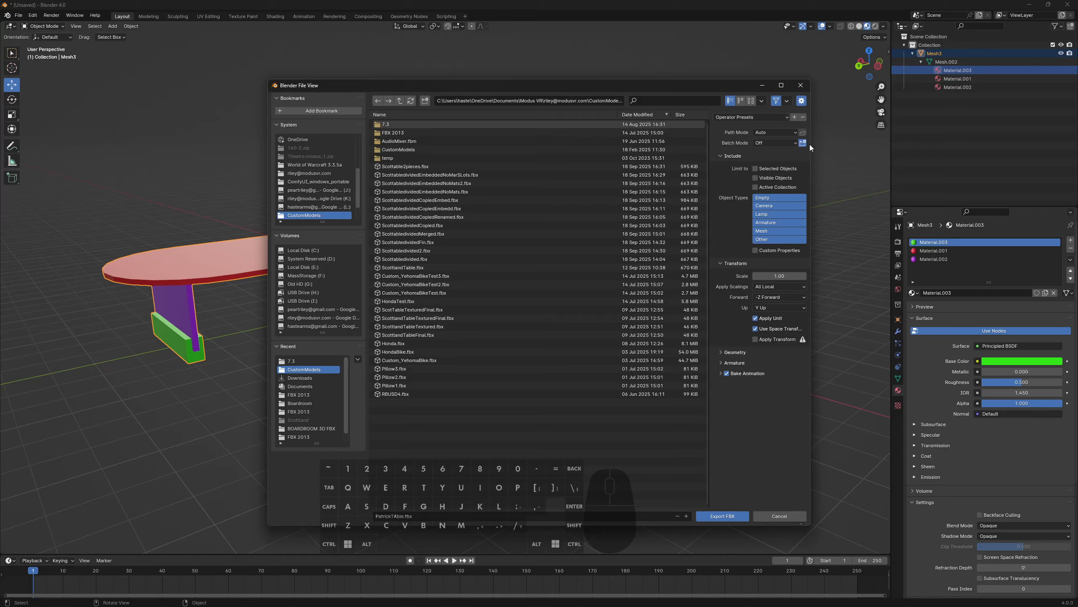
Configure the FBX export with path mode Copy, embedded textures, only Mesh as object type, and Apply Transform enabled
click(781, 133)
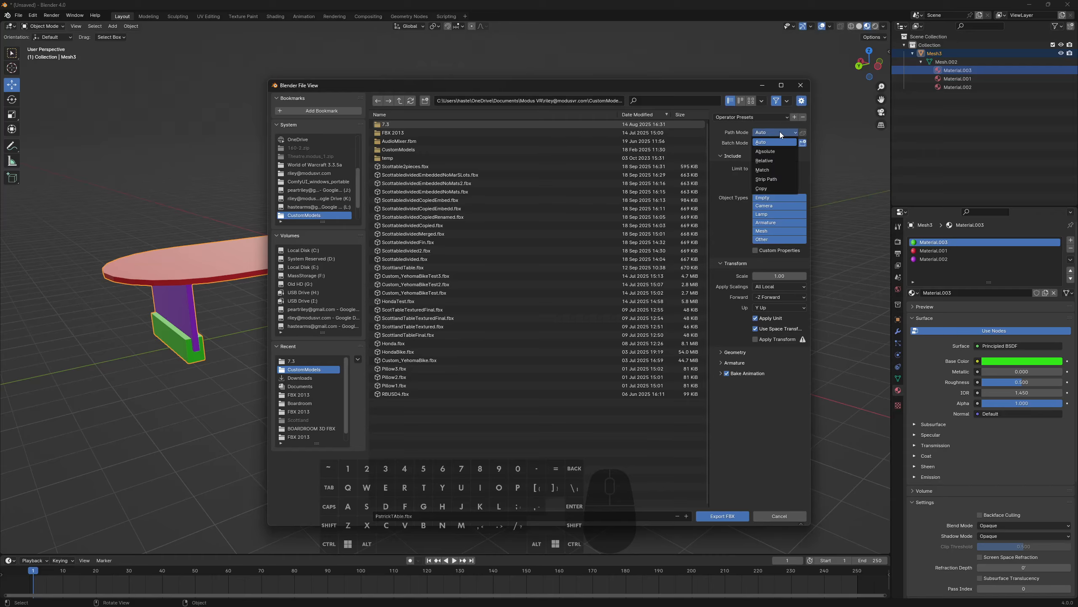
click(773, 188)
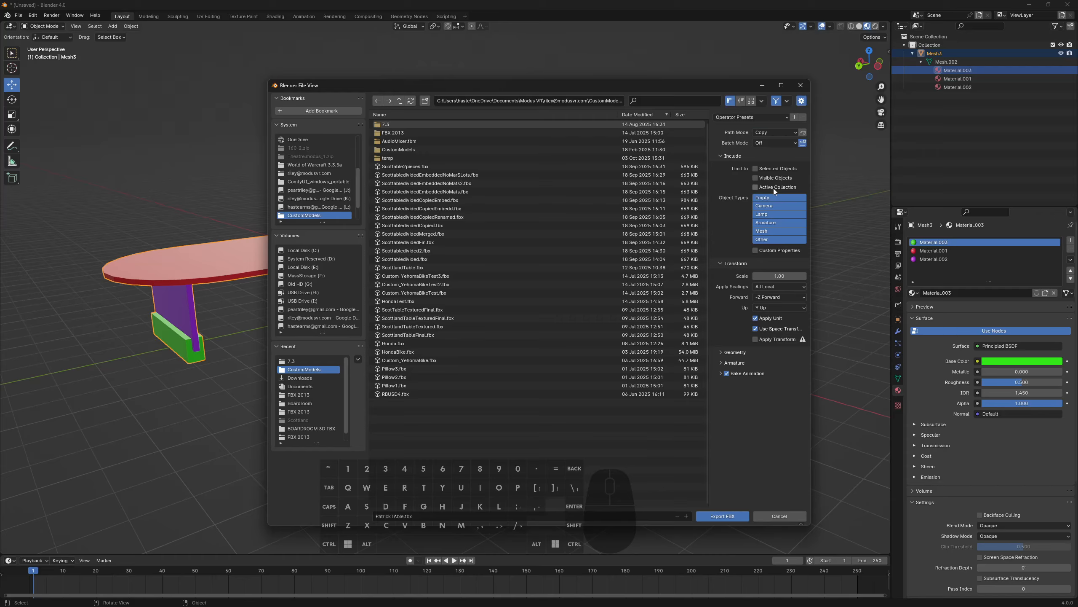
click(803, 134)
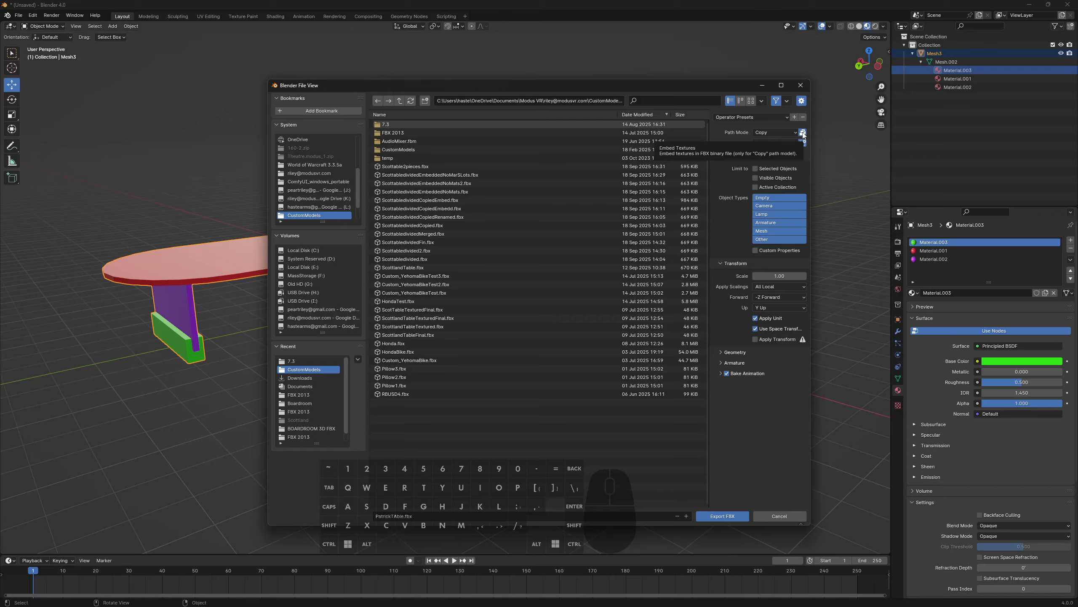
click(762, 231)
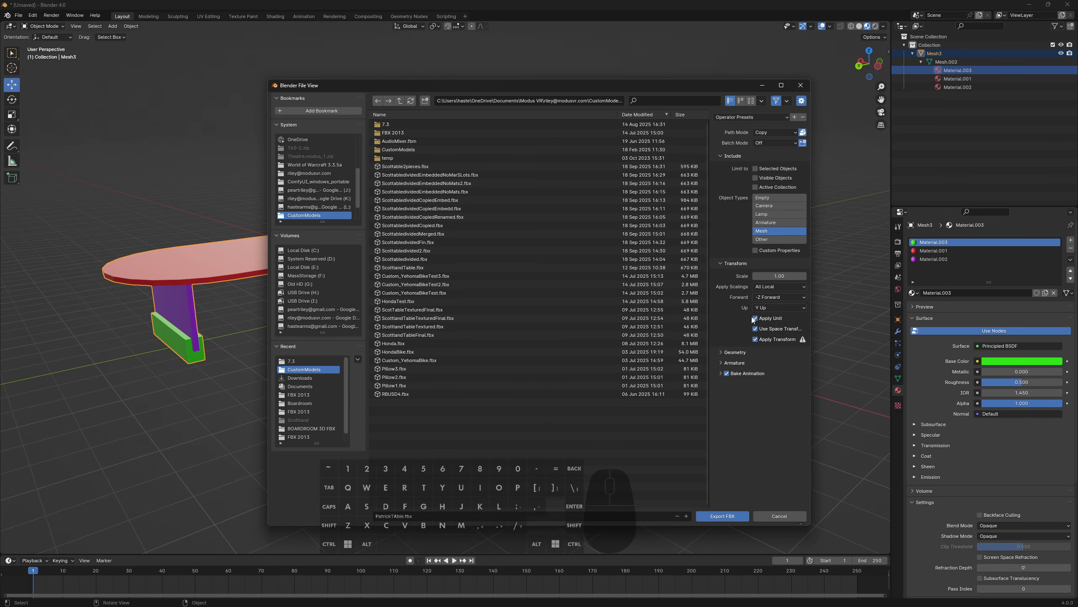
Compare the table's orientation in the scene and set the export axes to X Forward and Z Up
drag(686, 89, 439, 227)
middle_drag(736, 241, 459, 219)
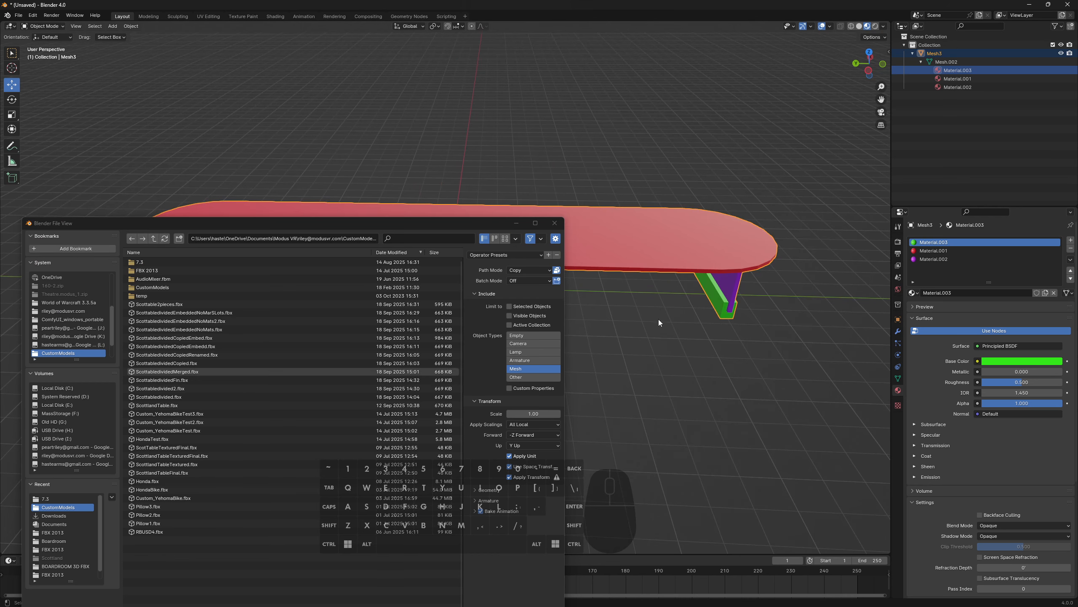
middle_drag(658, 318, 603, 310)
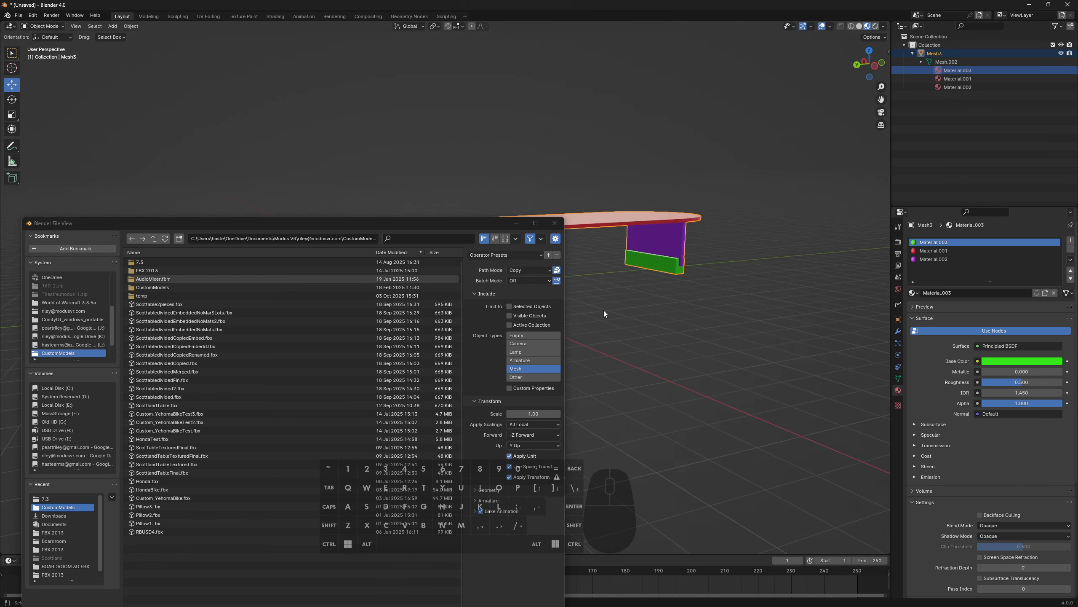
click(522, 445)
click(522, 473)
click(546, 435)
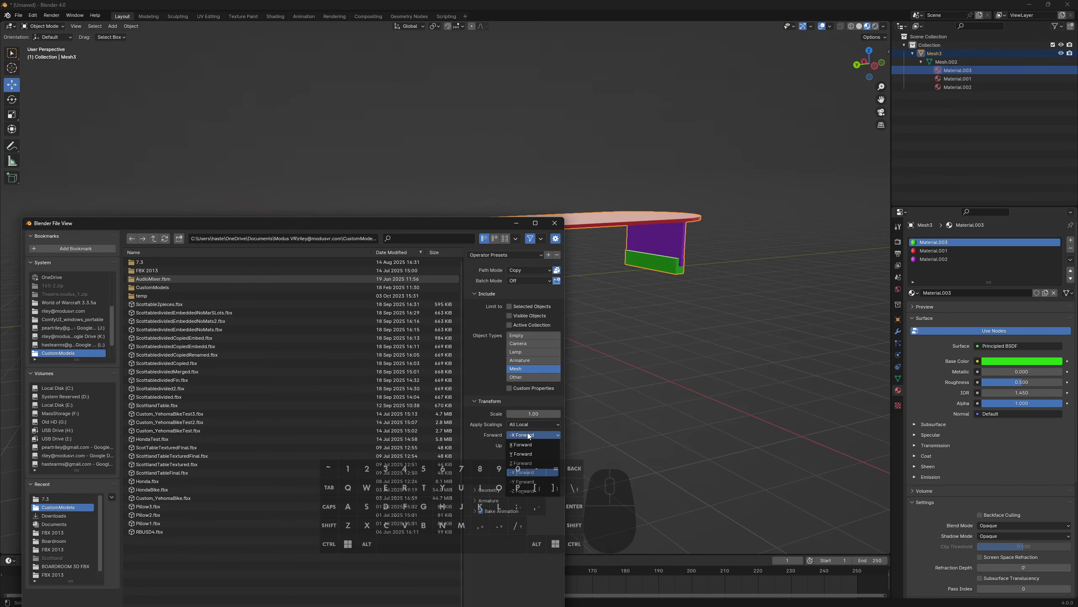
click(524, 446)
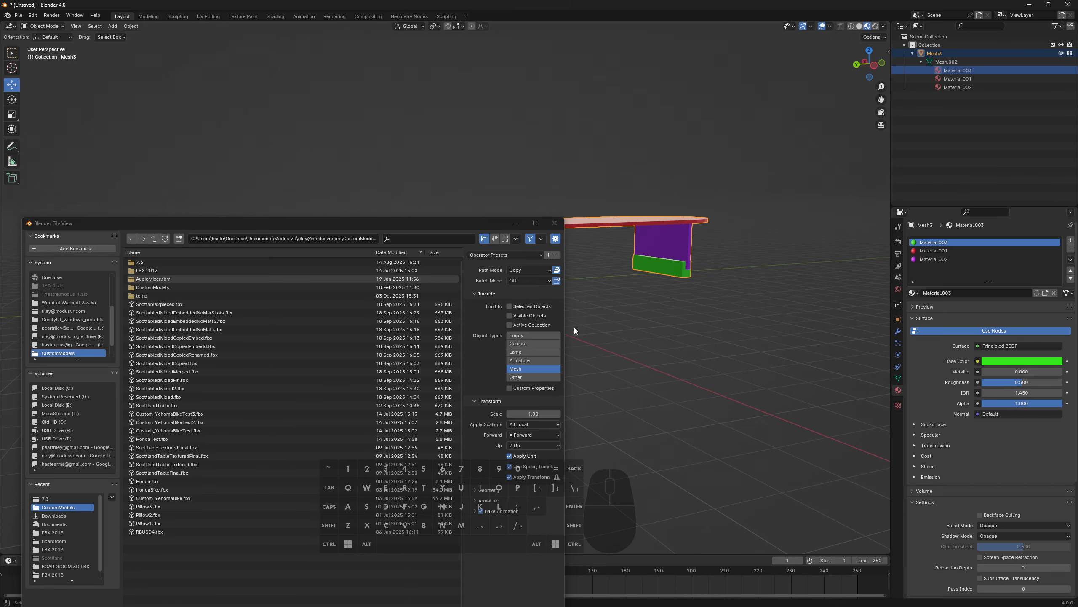
drag(452, 224, 542, 83)
Set the export's geometry smoothing to Normals Only and turn off Bake Animation
click(568, 349)
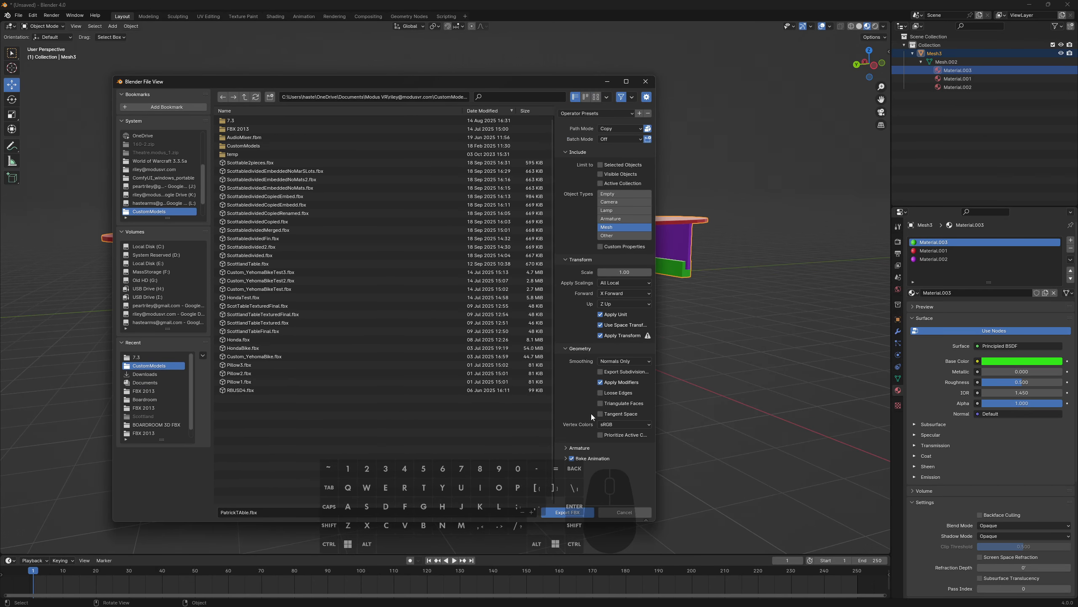
click(569, 449)
scroll(571, 403, down, 1)
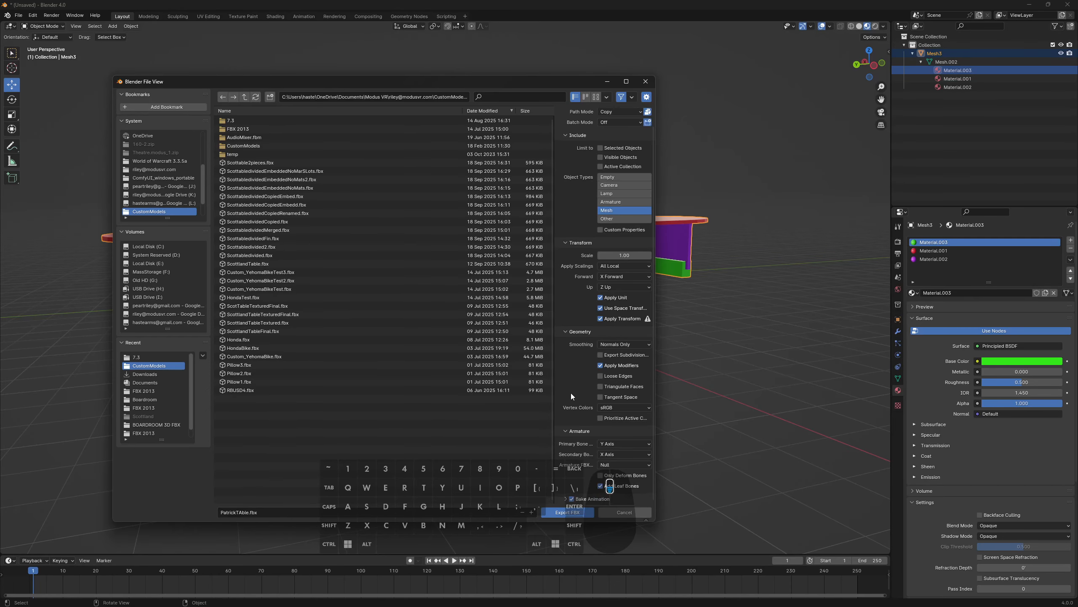
click(609, 345)
click(613, 353)
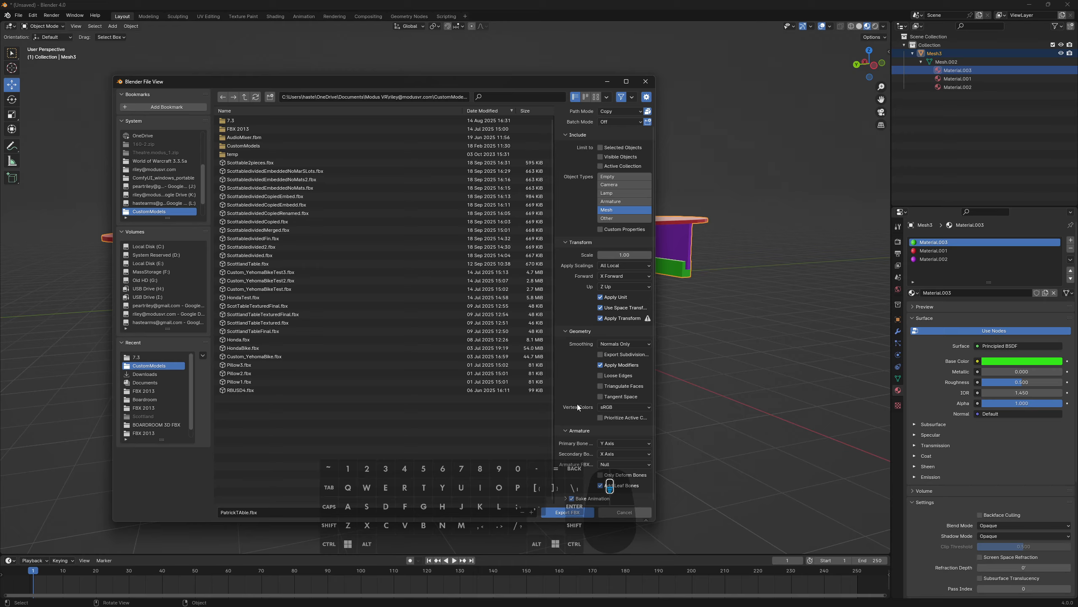
click(567, 430)
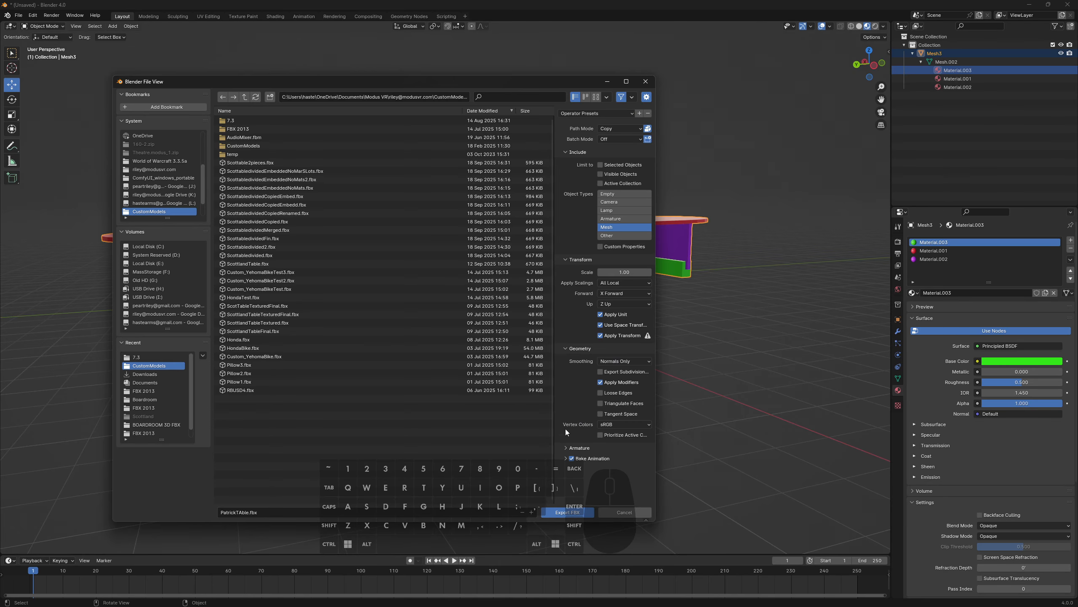
click(570, 462)
Correct the export file name to PatrickTable.fbx and export the FBX file
click(240, 515)
click(241, 514)
click(280, 509)
click(574, 514)
click(569, 514)
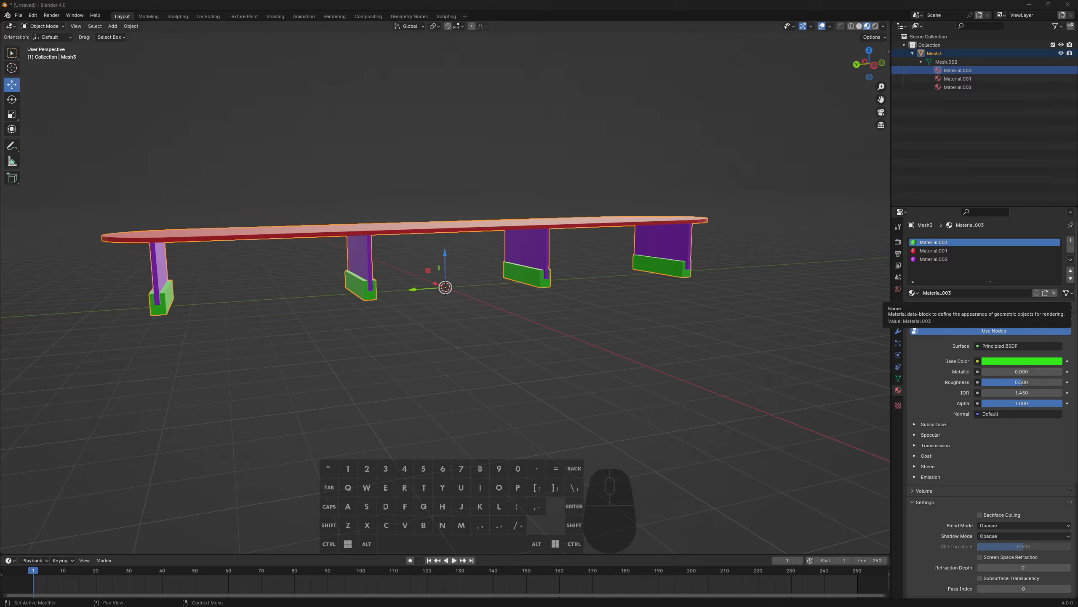
Switch to Modus with the empty New Space room
key(alt+Tab)
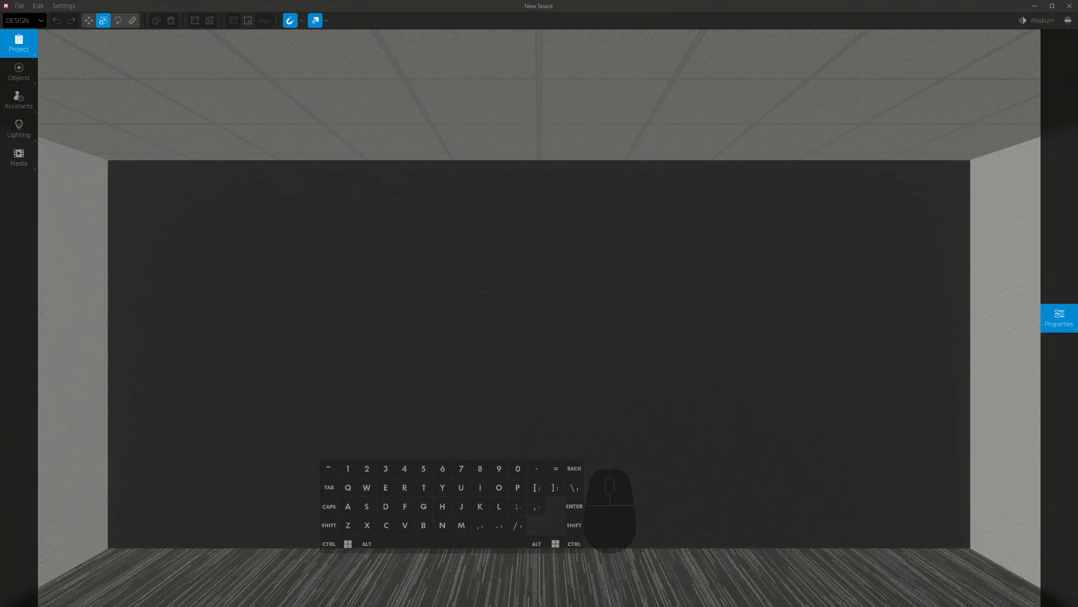
key(alt+Tab)
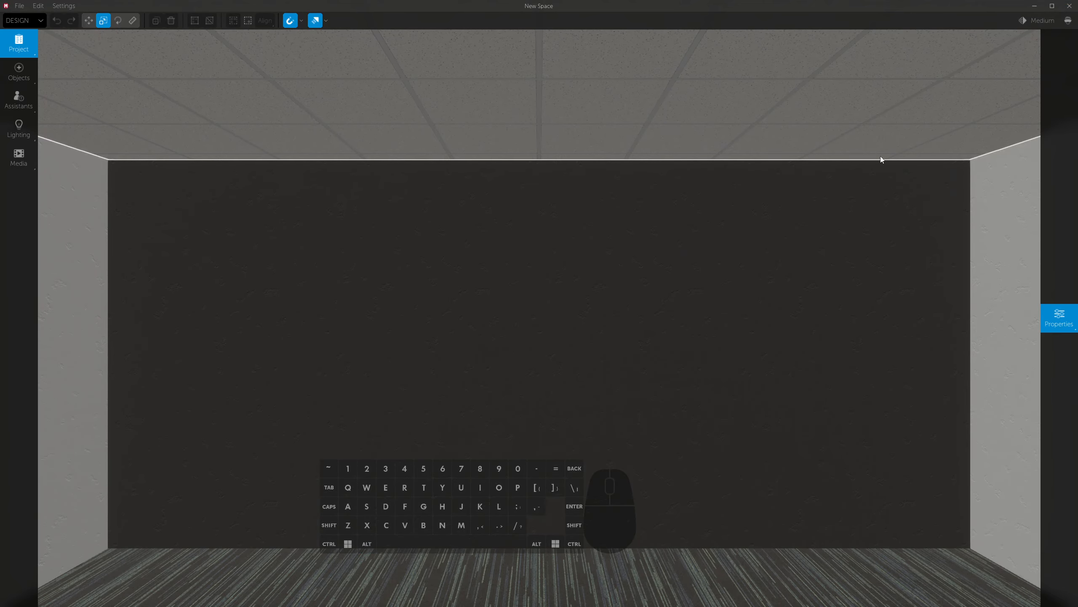
right_drag(697, 238, 679, 272)
key(s)
Search the objects for "custom", place an External 3D Model on the room's floor and load PatrickTable.fbx into it
click(19, 71)
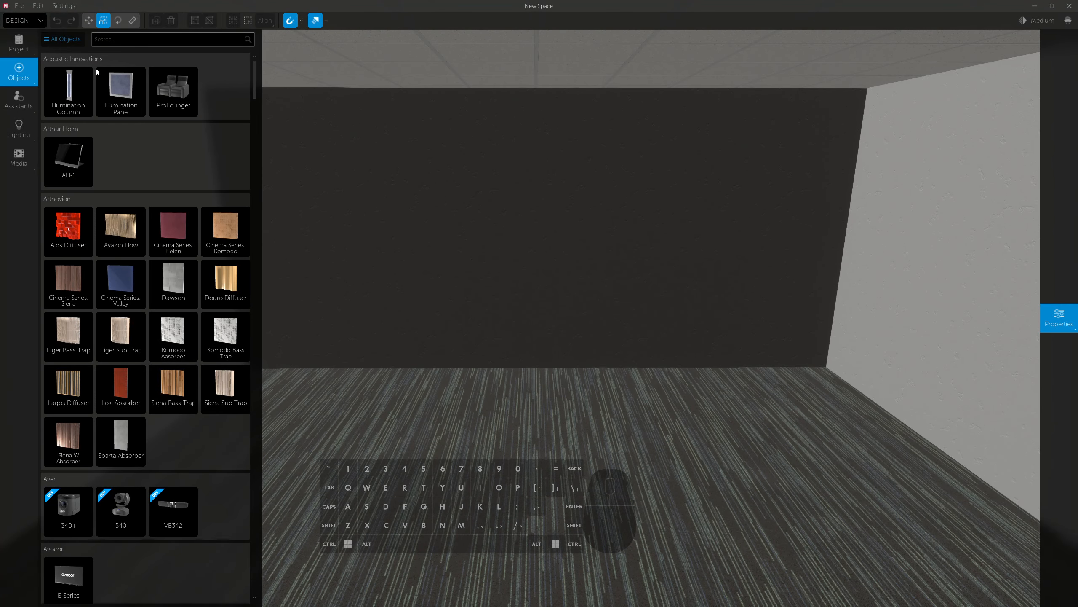
text(custom)
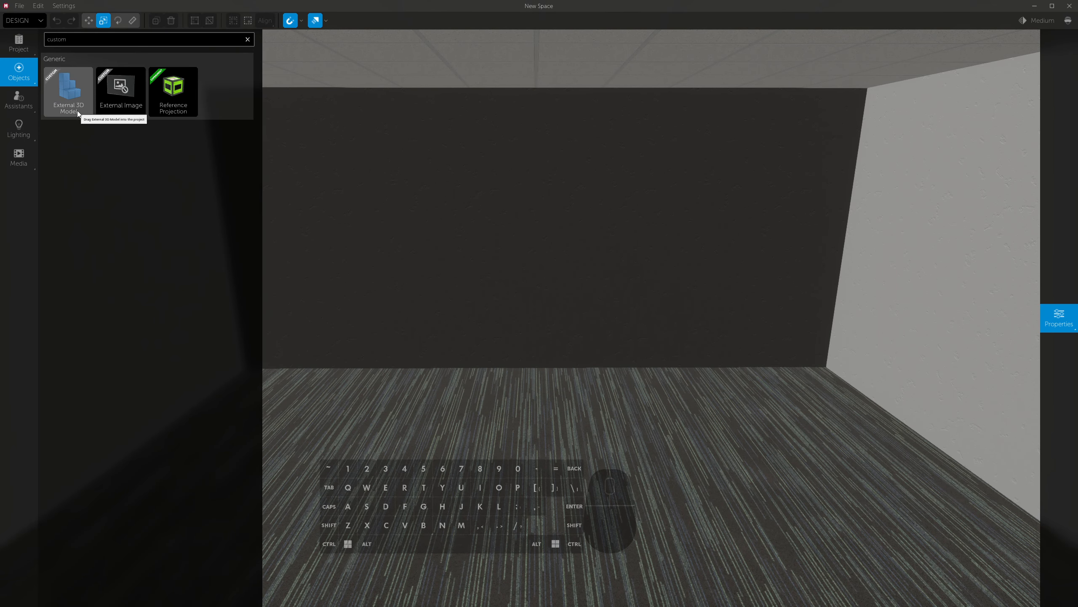
drag(64, 102, 544, 437)
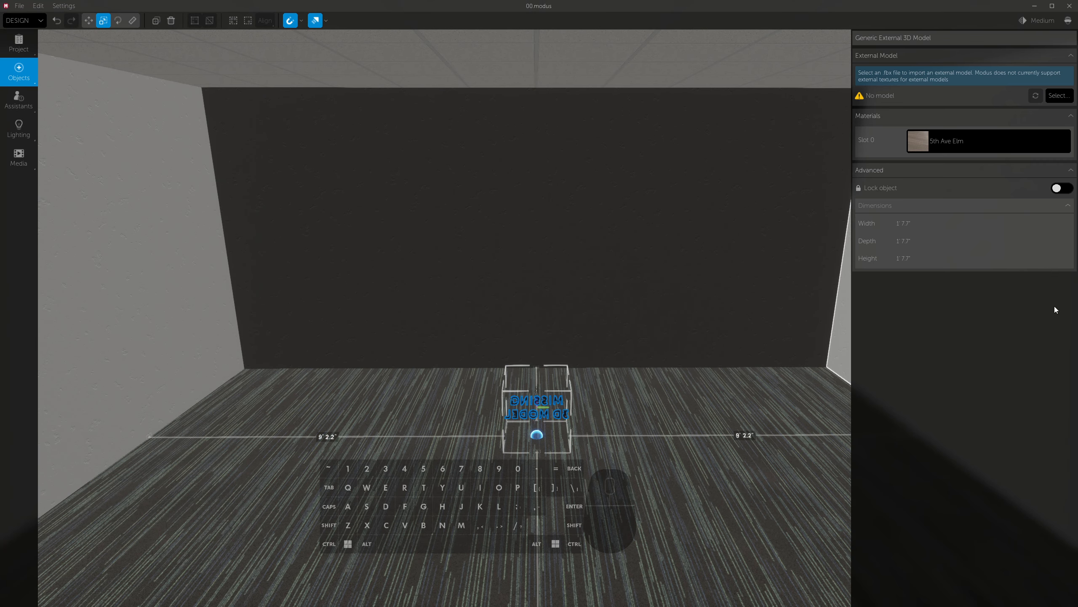
click(1057, 102)
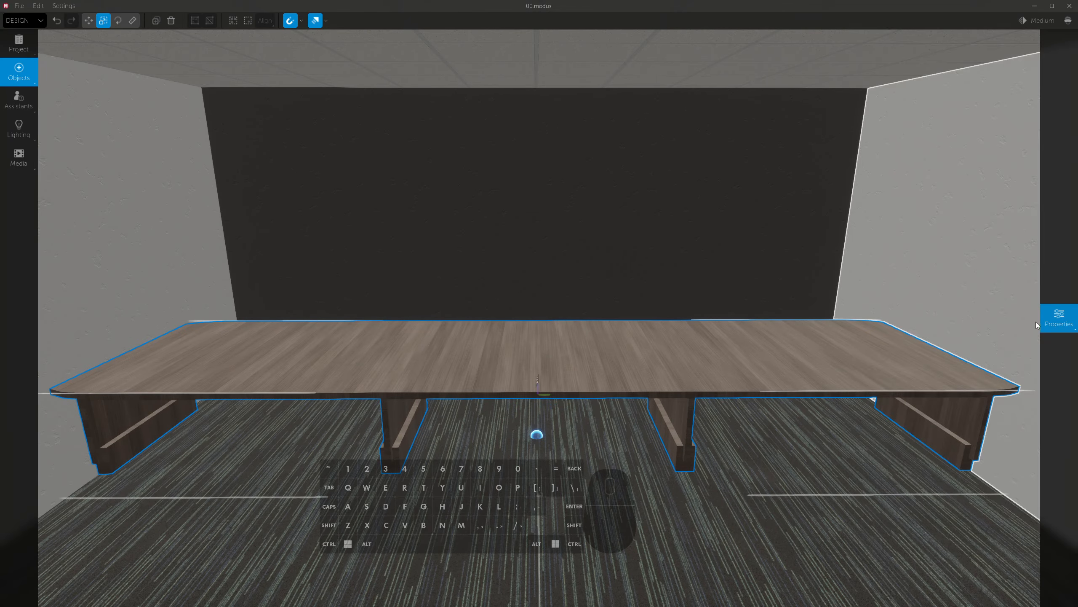
Assign the Designer White laminate to Material.001, the tabletop of the imported table
mouse_move(1050, 318)
click(999, 313)
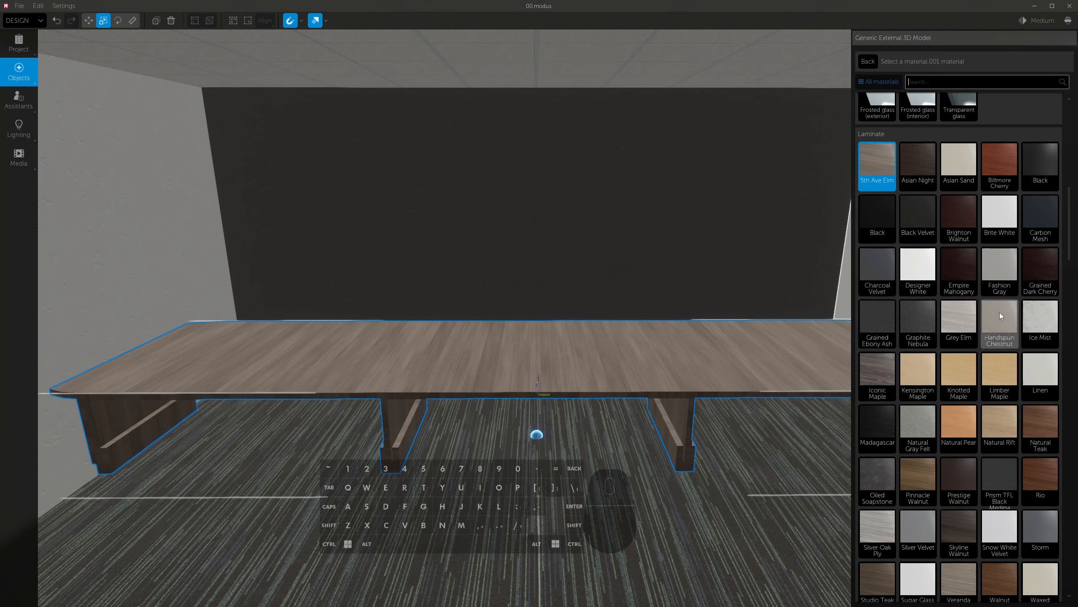
click(918, 268)
click(866, 62)
Assign the Black laminate to the base feet (Material.003) and Iconic Maple to the leg panels (Material.002)
click(973, 273)
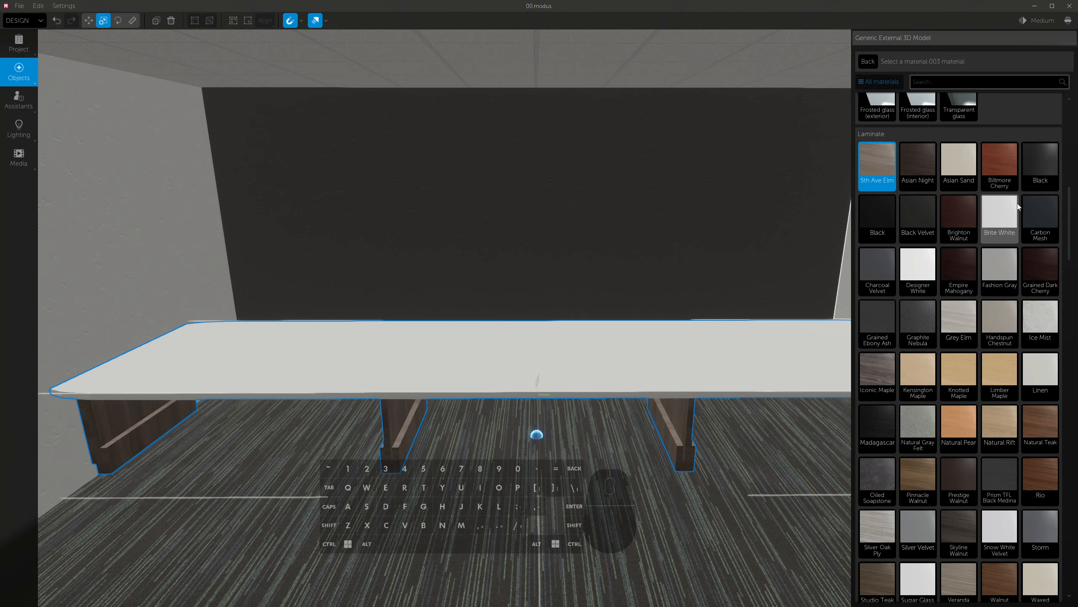
click(1040, 161)
click(866, 63)
click(994, 348)
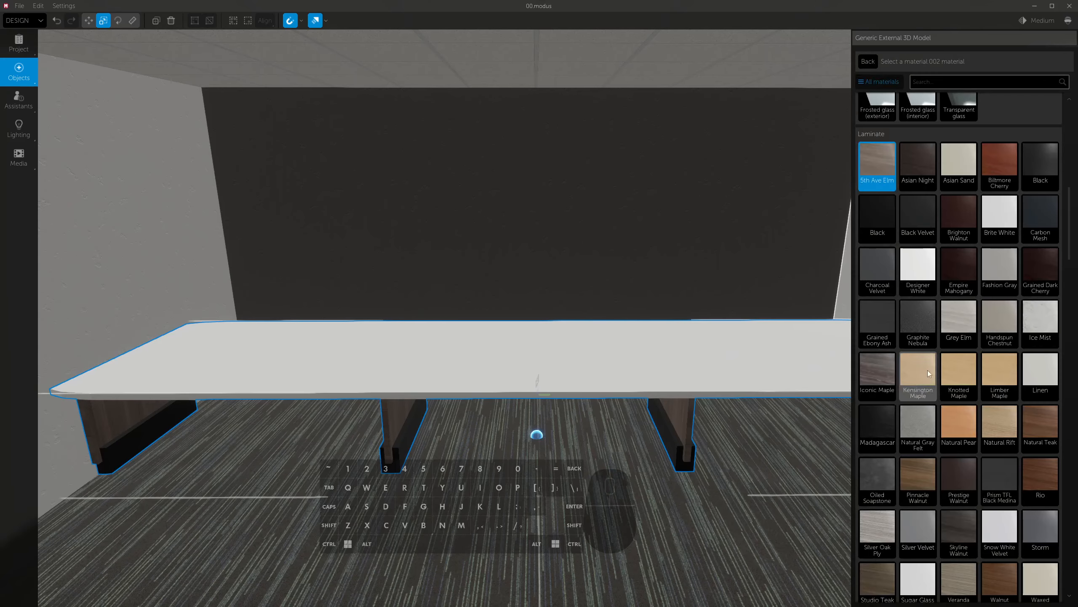
click(877, 372)
right_drag(535, 437, 484, 394)
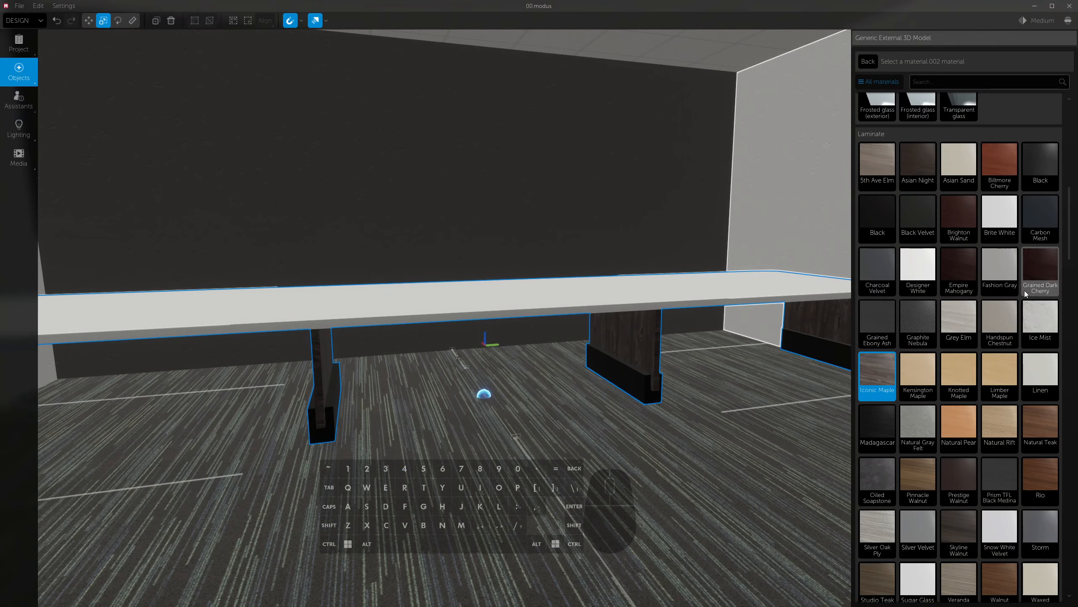
click(867, 62)
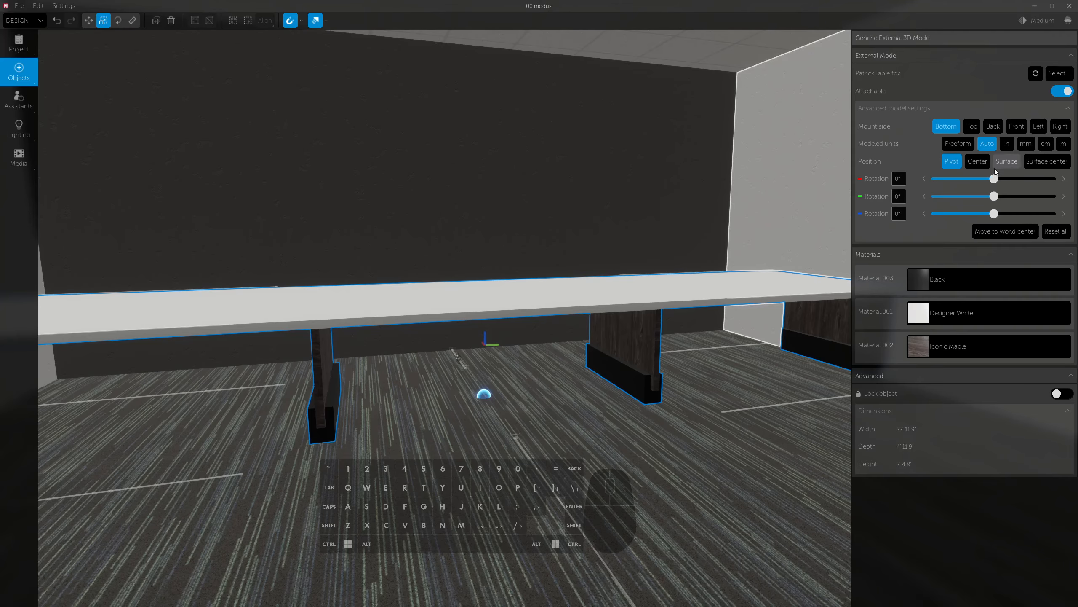
Set the table's modeled units to Freeform and scale it down proportionally to about 12' 3.5" wide
click(951, 146)
drag(531, 373, 493, 323)
click(1059, 317)
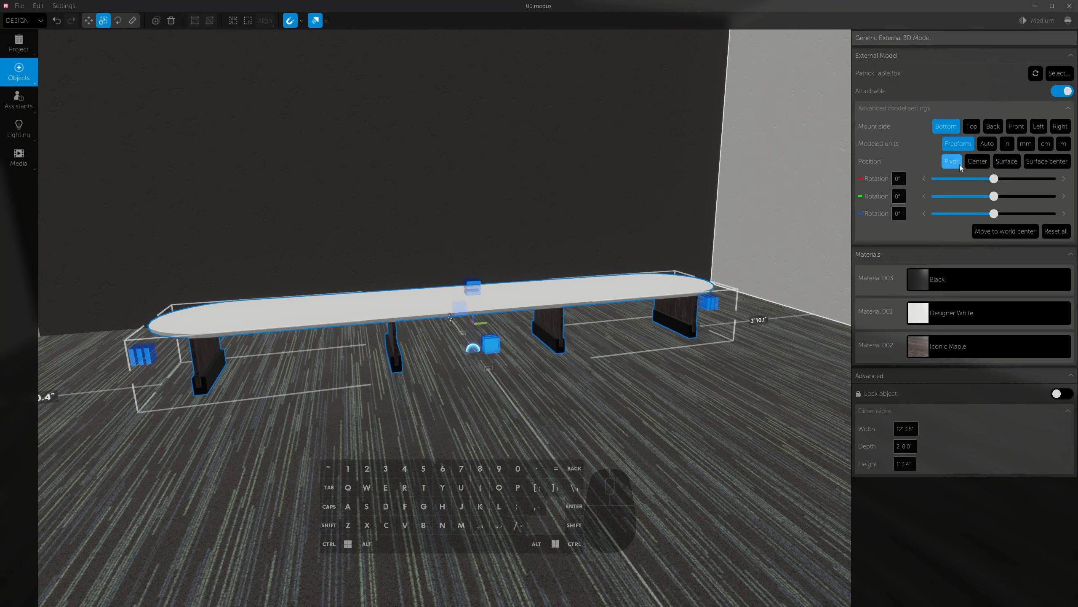
mouse_move(994, 196)
mouse_down()
mouse_move(1013, 196)
mouse_move(980, 213)
mouse_move(1007, 213)
mouse_move(996, 213)
mouse_up()
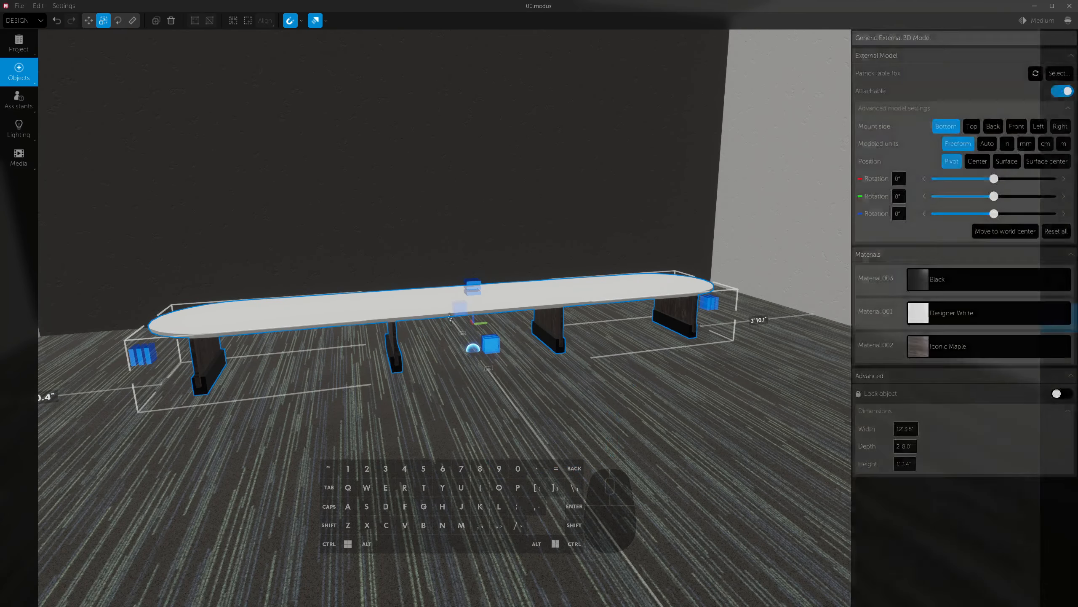
Try the Center position for the table, return it to Pivot, and reset the modeled units to Auto
click(950, 166)
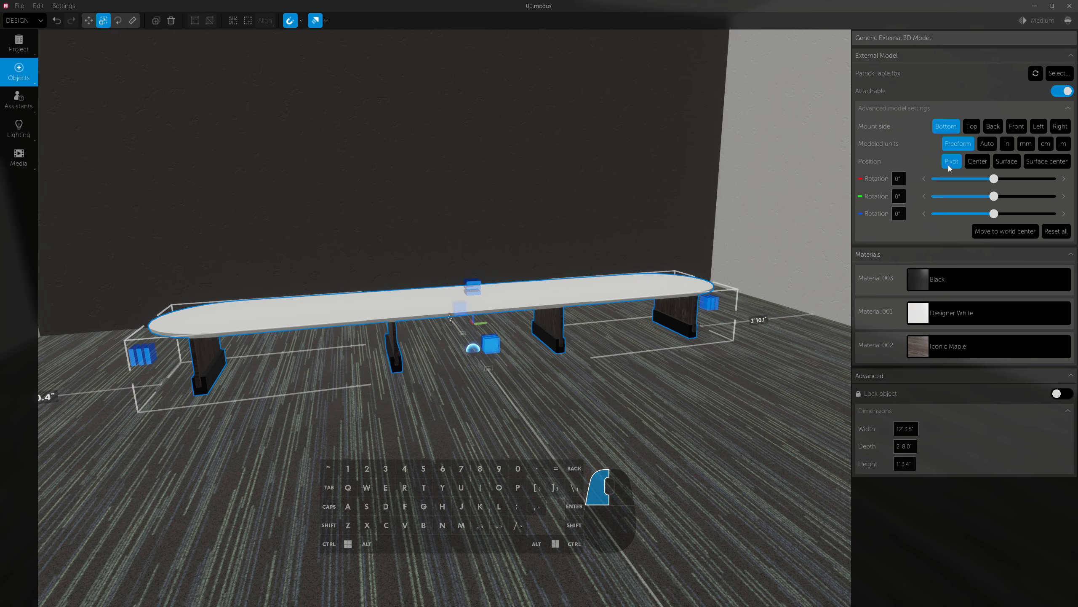
click(977, 166)
click(950, 165)
click(984, 144)
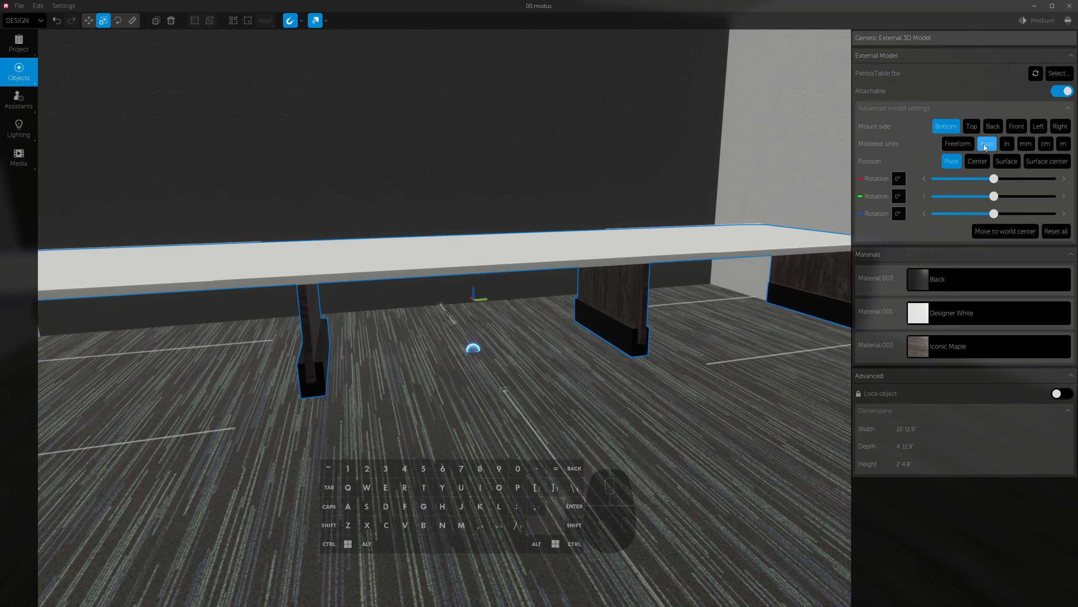
Set the modeled units to Freeform, try the Top mount side, and return the mount side to Bottom
click(960, 143)
click(972, 127)
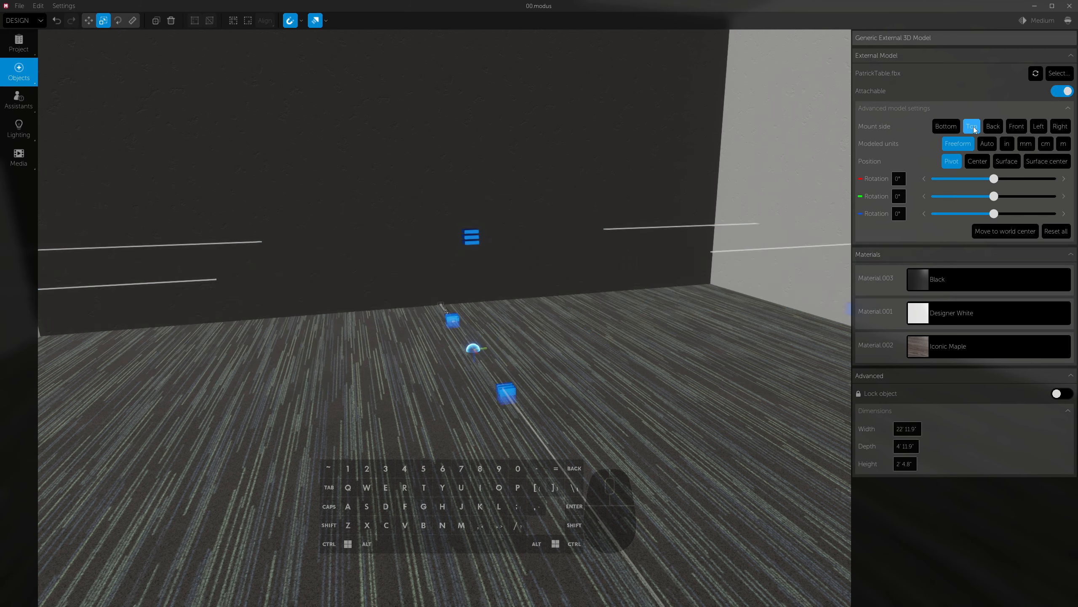
click(951, 129)
Examine the imported table and its assigned materials in the room from several angles, including a frontal view of the whole table
right_drag(662, 272, 709, 356)
scroll(601, 271, down, 2)
scroll(605, 274, down, 3)
scroll(608, 271, up, 4)
scroll(609, 270, down, 1)
key(a)
key(space)
click(631, 236)
right_drag(633, 233, 667, 250)
scroll(637, 223, down, 3)
drag(595, 255, 614, 150)
right_drag(563, 194, 596, 198)
drag(560, 201, 522, 231)
key(a)
mouse_move(522, 232)
right_down()
mouse_move(512, 214)
mouse_move(510, 229)
right_up()
click(559, 430)
key(k)
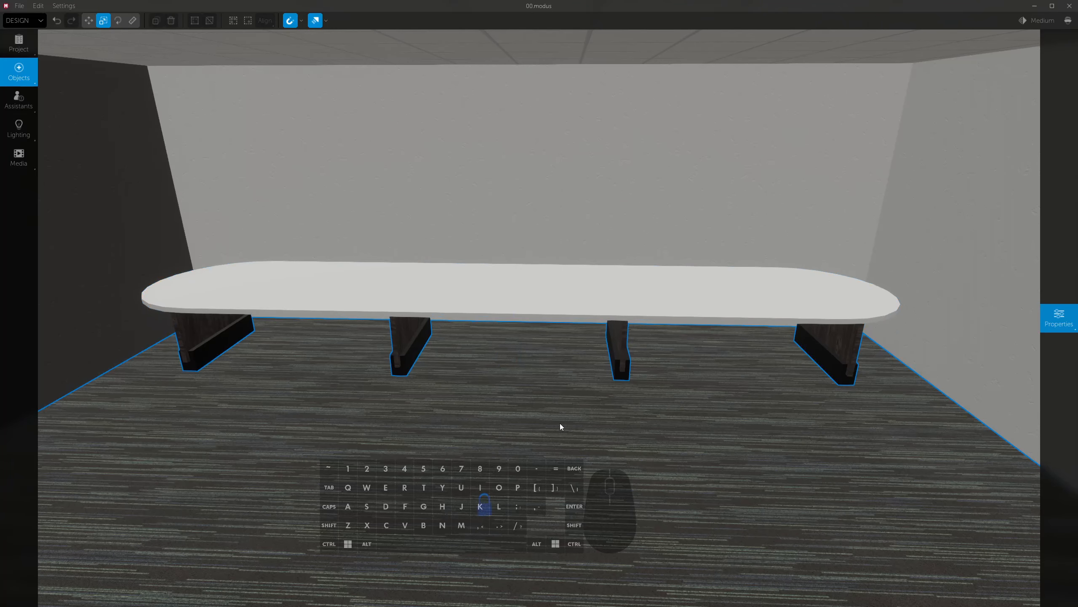